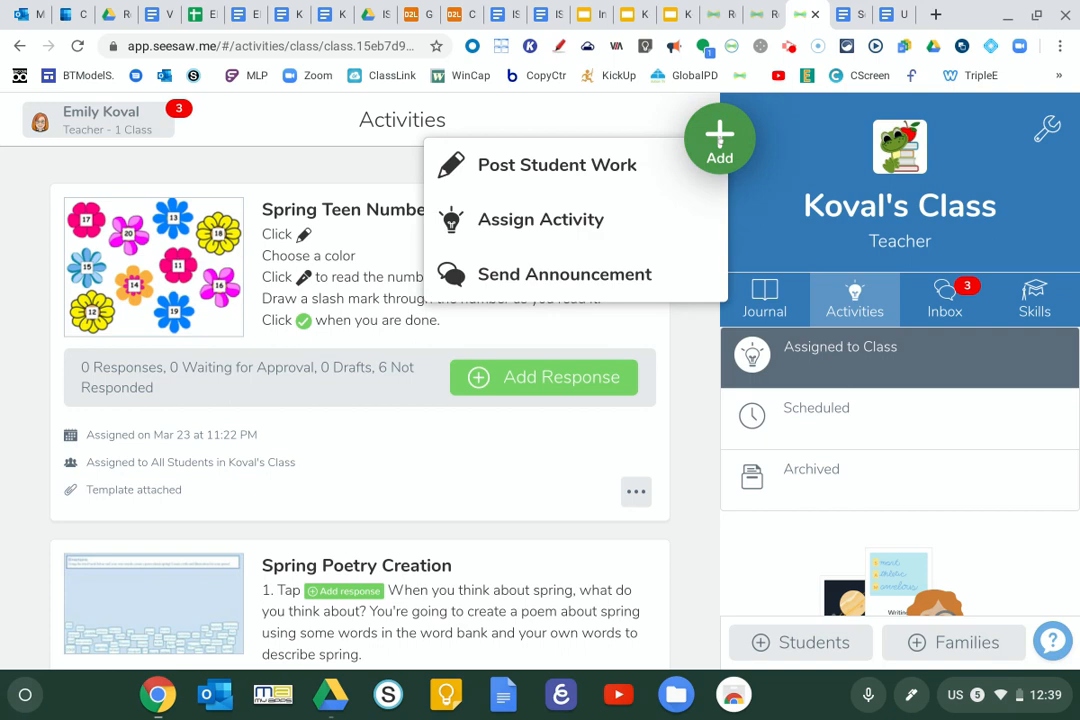
Create a new class activity in the library and name it "Sorting aw, ow, ou".
click(591, 221)
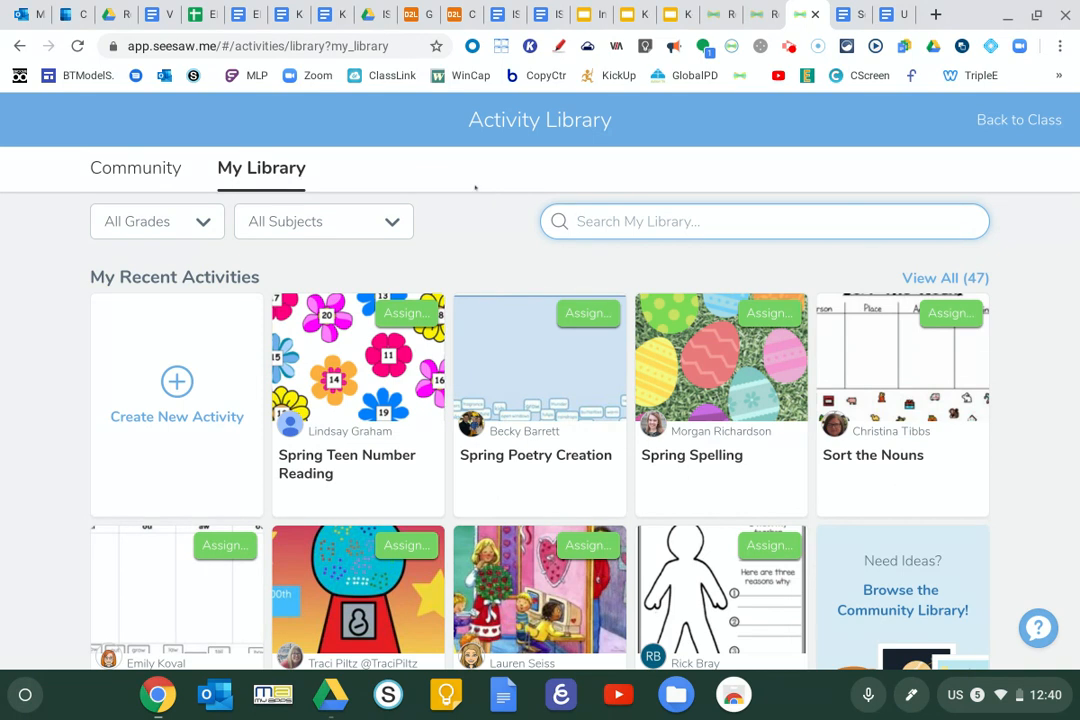
click(175, 396)
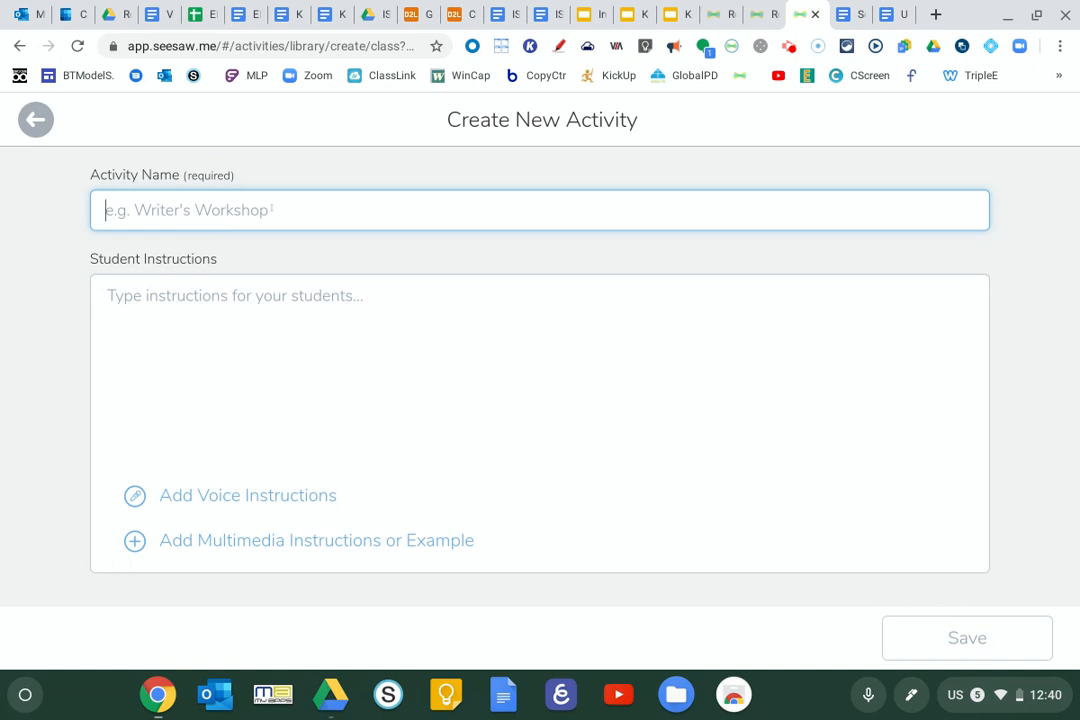
text(Sort)
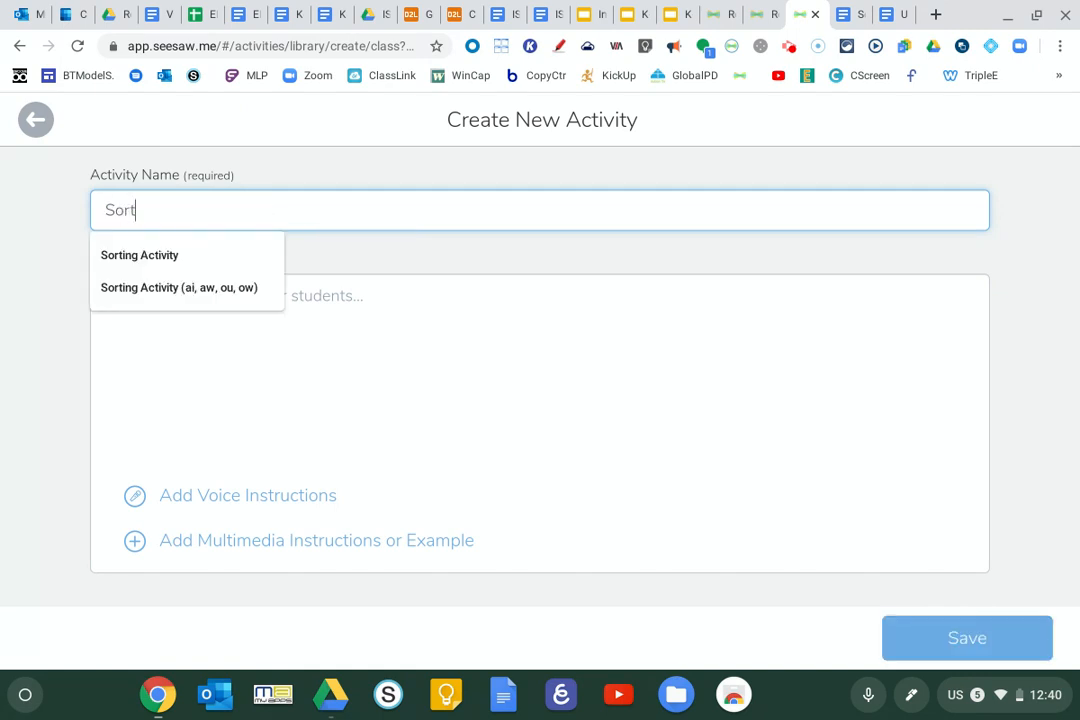
text(ing aw, ow, ou)
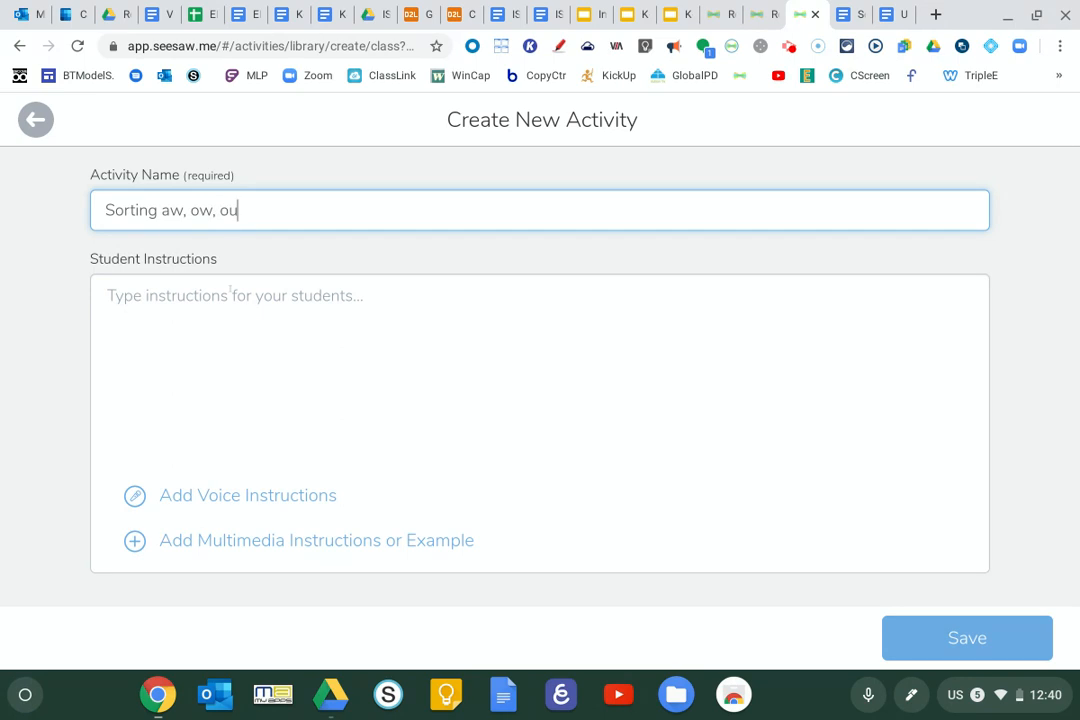
Upload "K-2 Seesaw - Sorting aw, ow, ou.jpg" from the computer's Drive files as the template for student responses.
scroll(275, 357, down, 2)
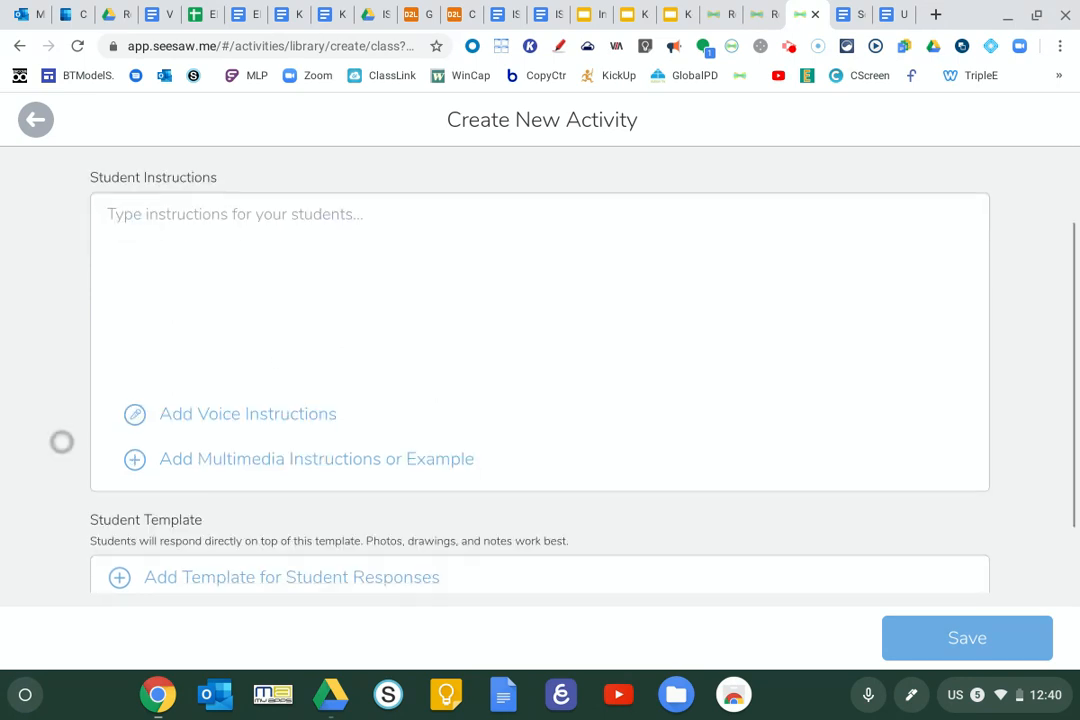
scroll(400, 487, down, 2)
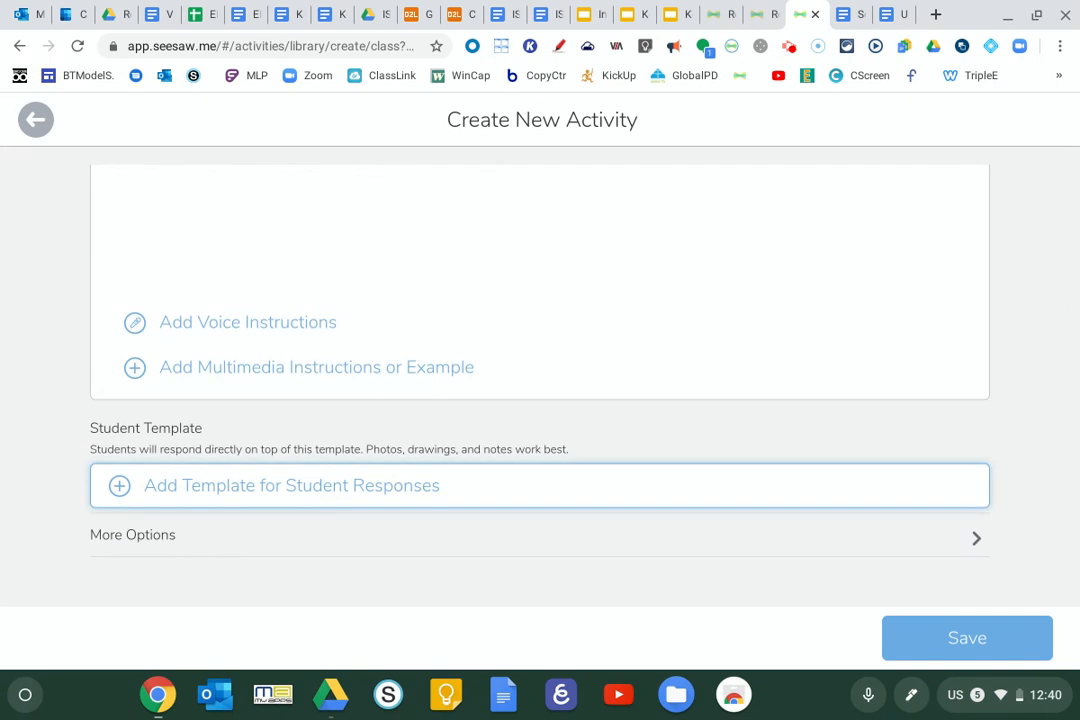
scroll(60, 388, up, 2)
scroll(41, 503, down, 2)
click(344, 488)
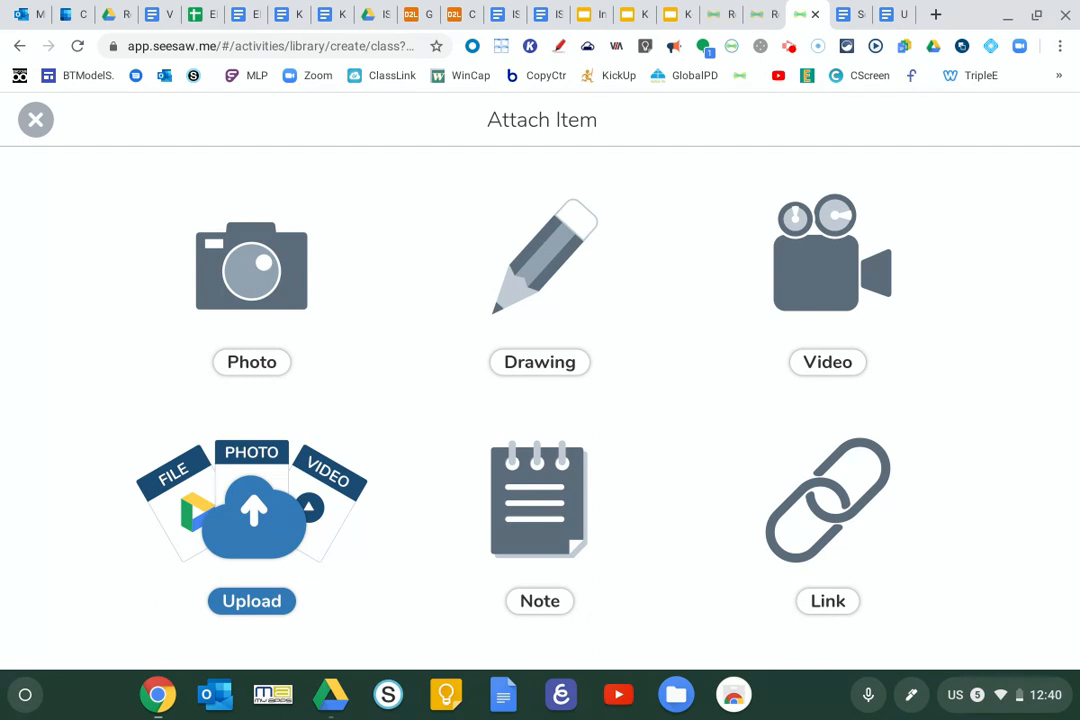
click(272, 512)
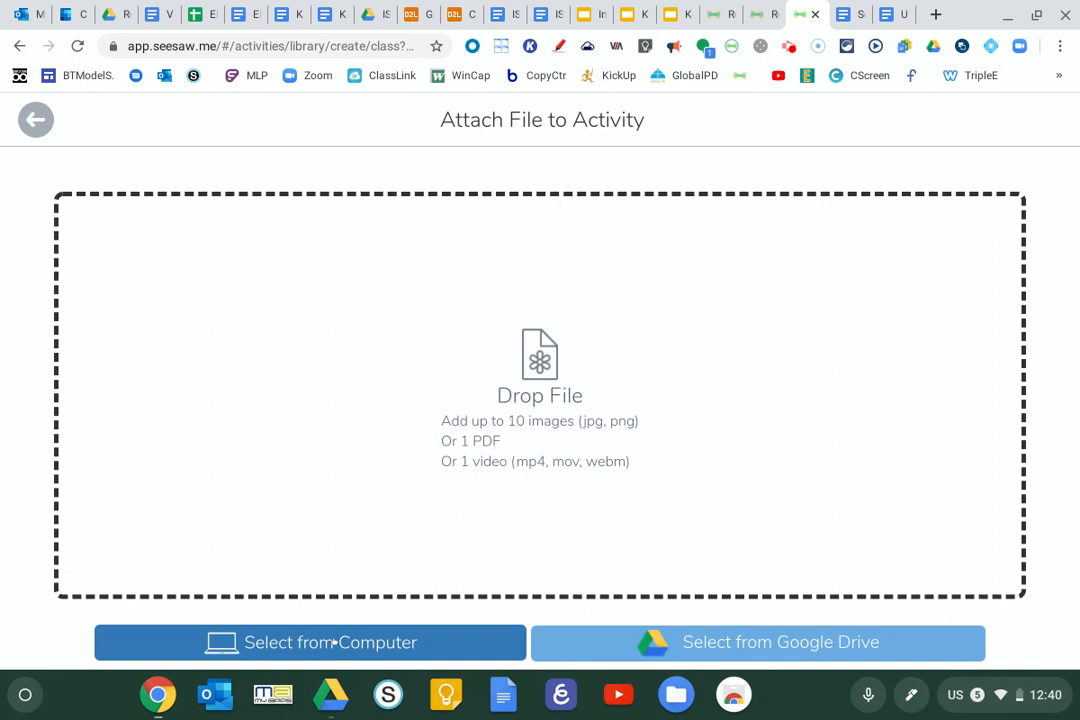
click(317, 645)
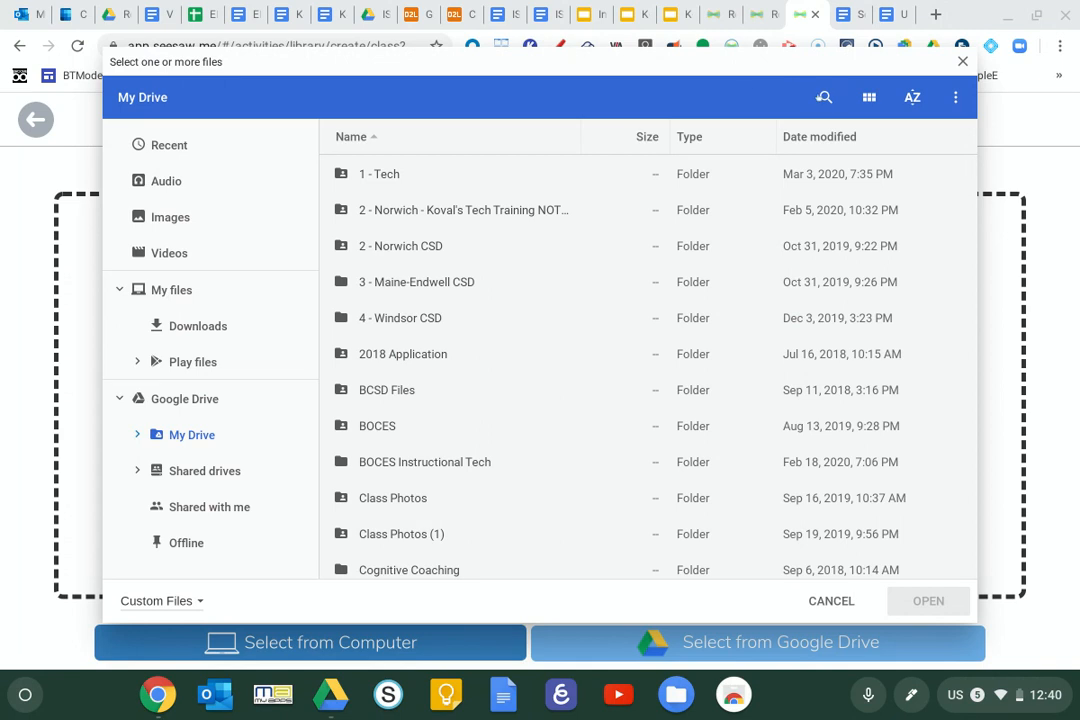
click(822, 97)
text(sor)
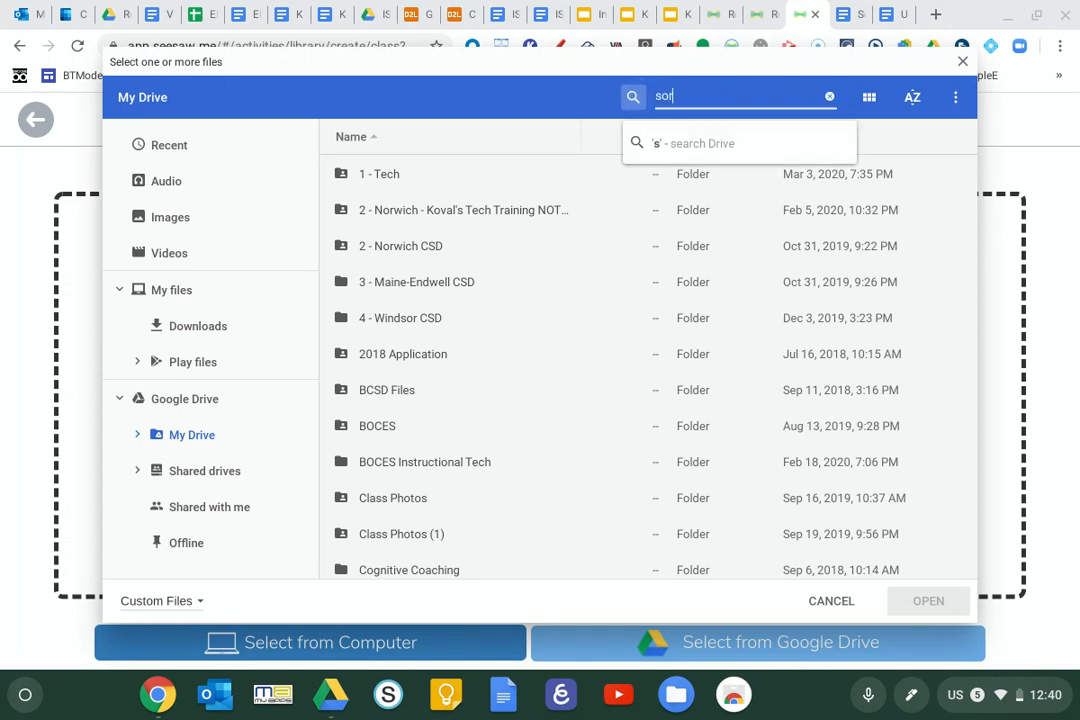
text(ting aw ow ou)
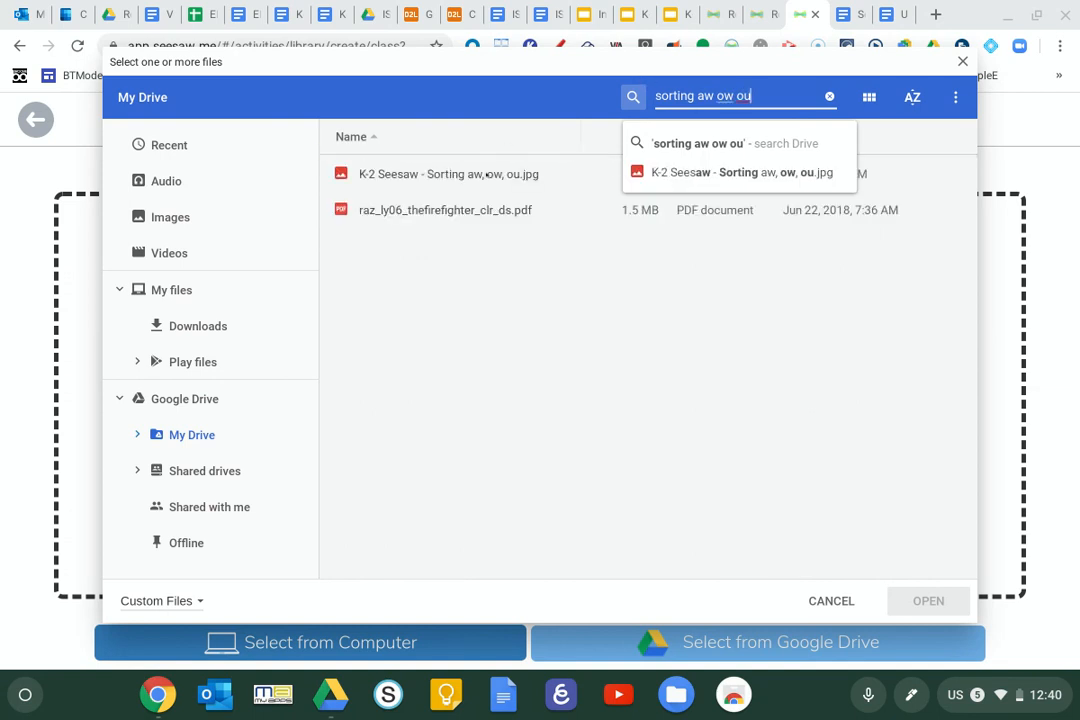
double_click(487, 174)
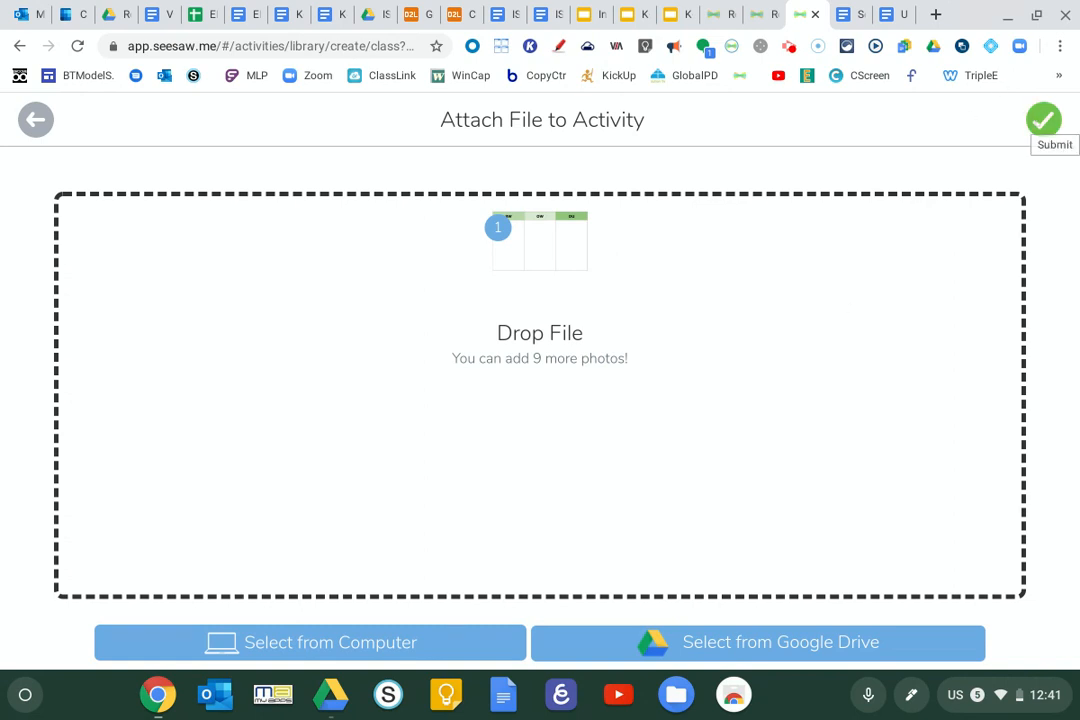
click(1043, 120)
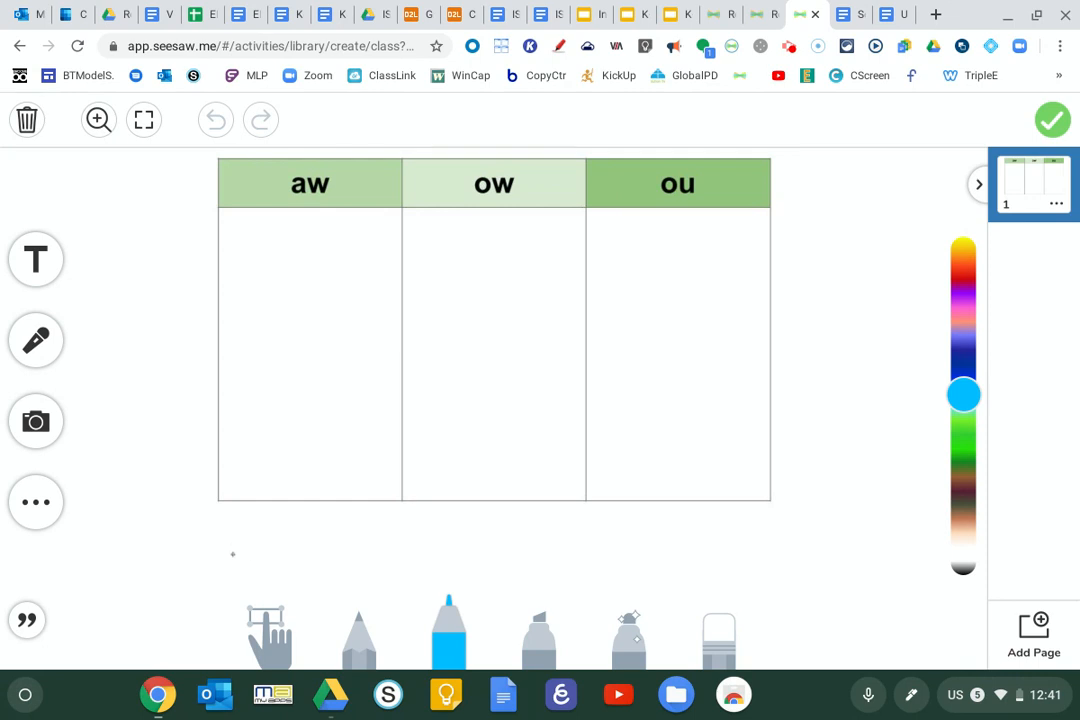
Add a text label reading "law", shrink it to a small word tile, and place it below the table's lower-left corner.
click(36, 258)
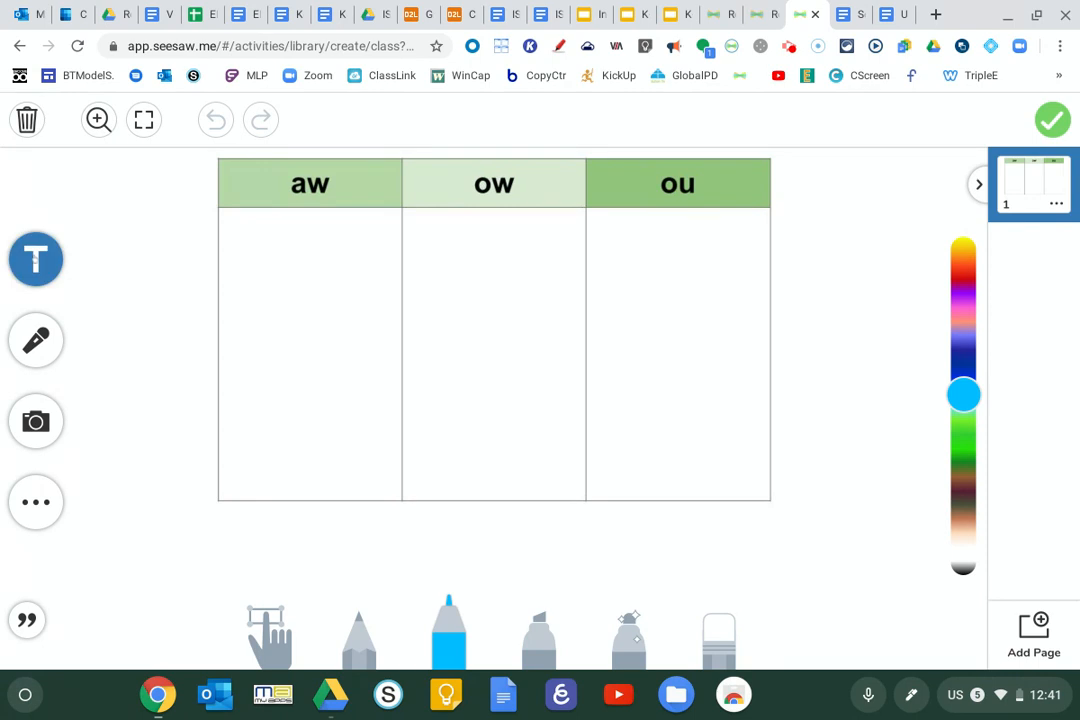
click(35, 260)
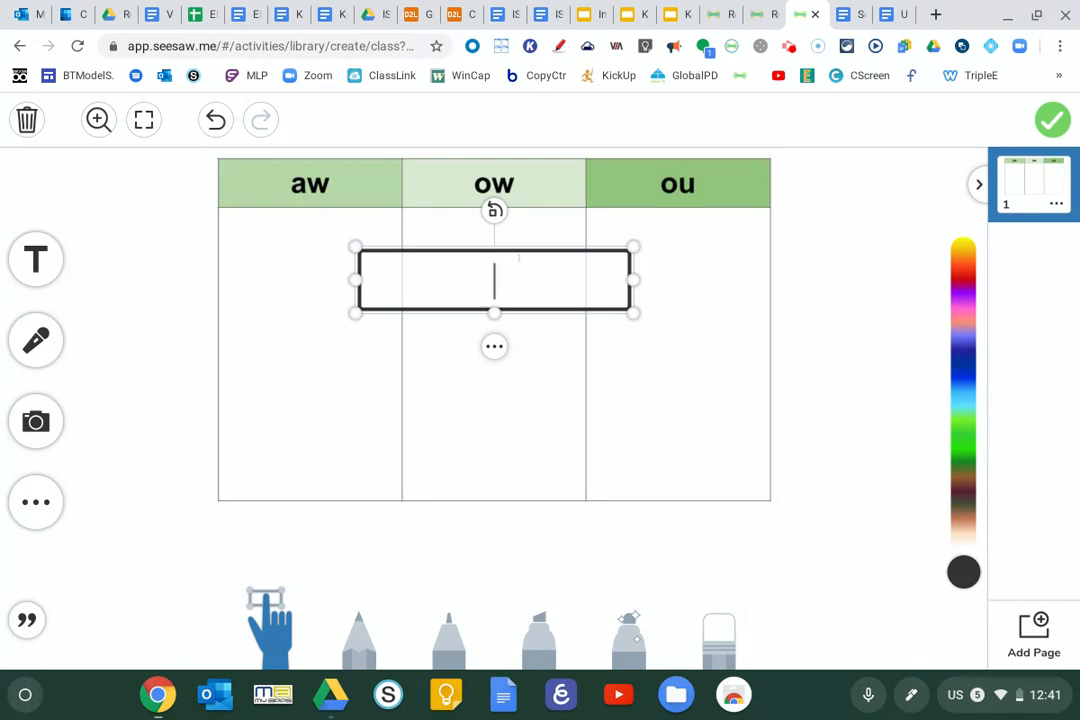
text(law)
click(665, 272)
drag(630, 279, 428, 295)
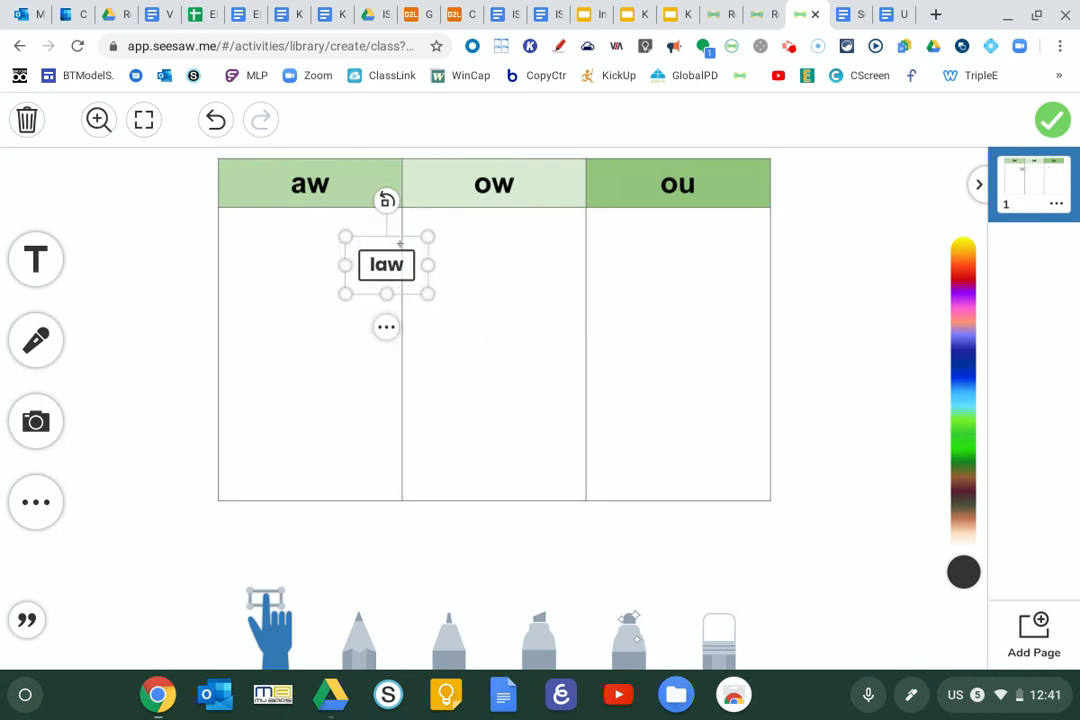
drag(405, 241, 218, 507)
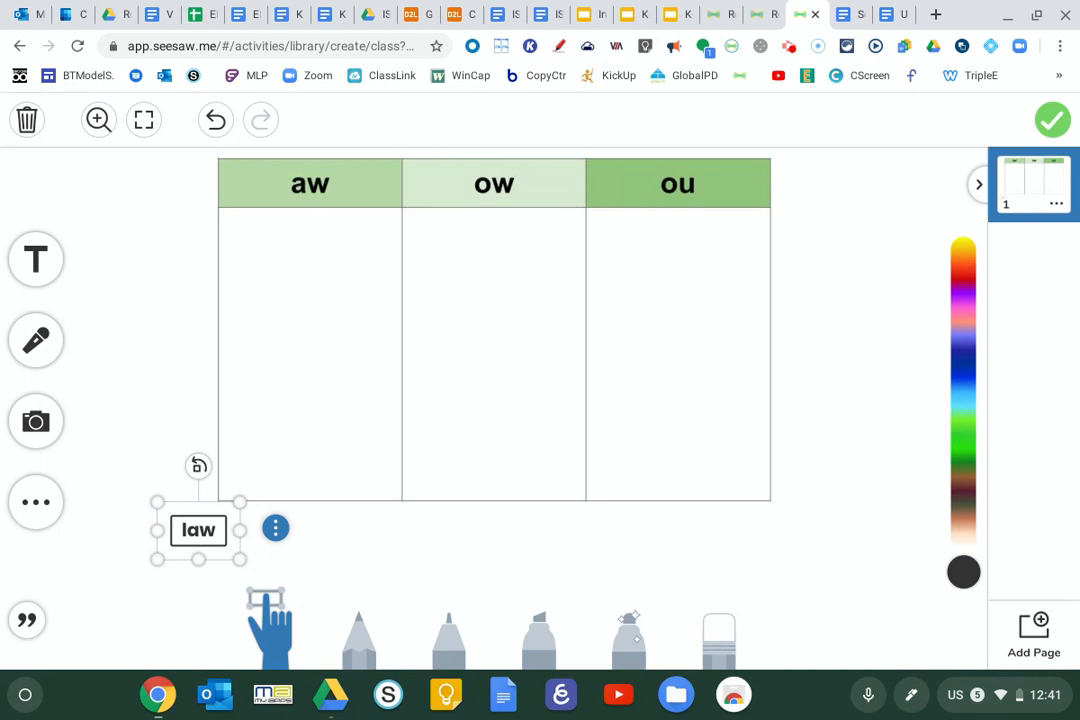
Duplicate the "law" label, change the copy to "paw", and move it below the table's lower-right corner.
click(275, 528)
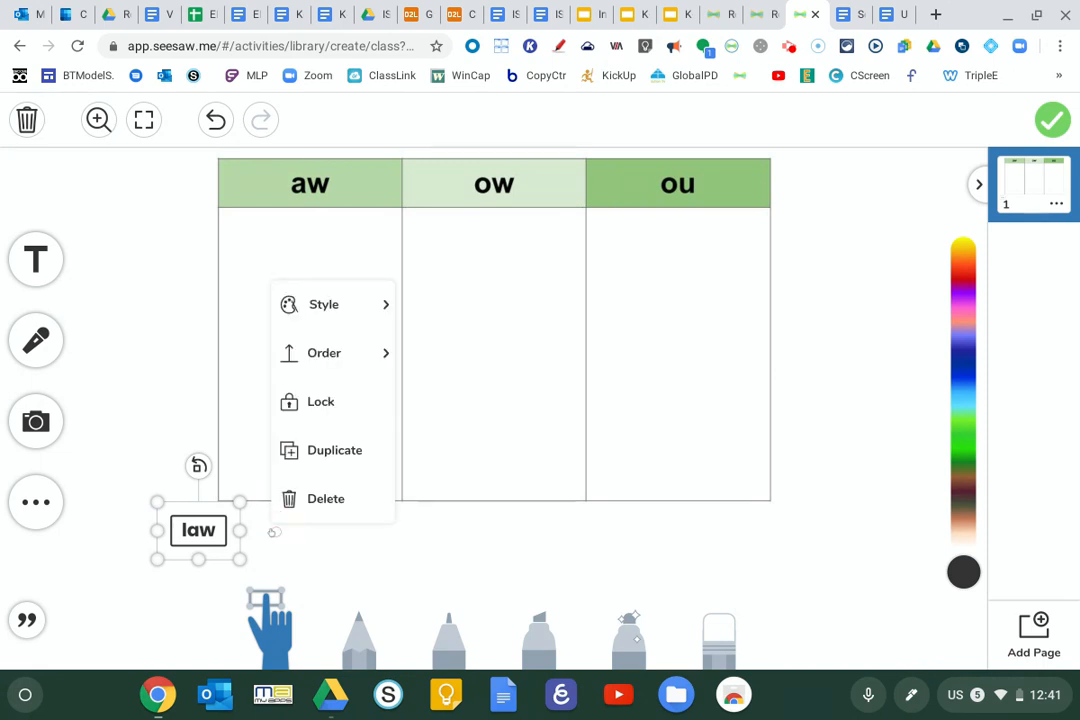
click(313, 437)
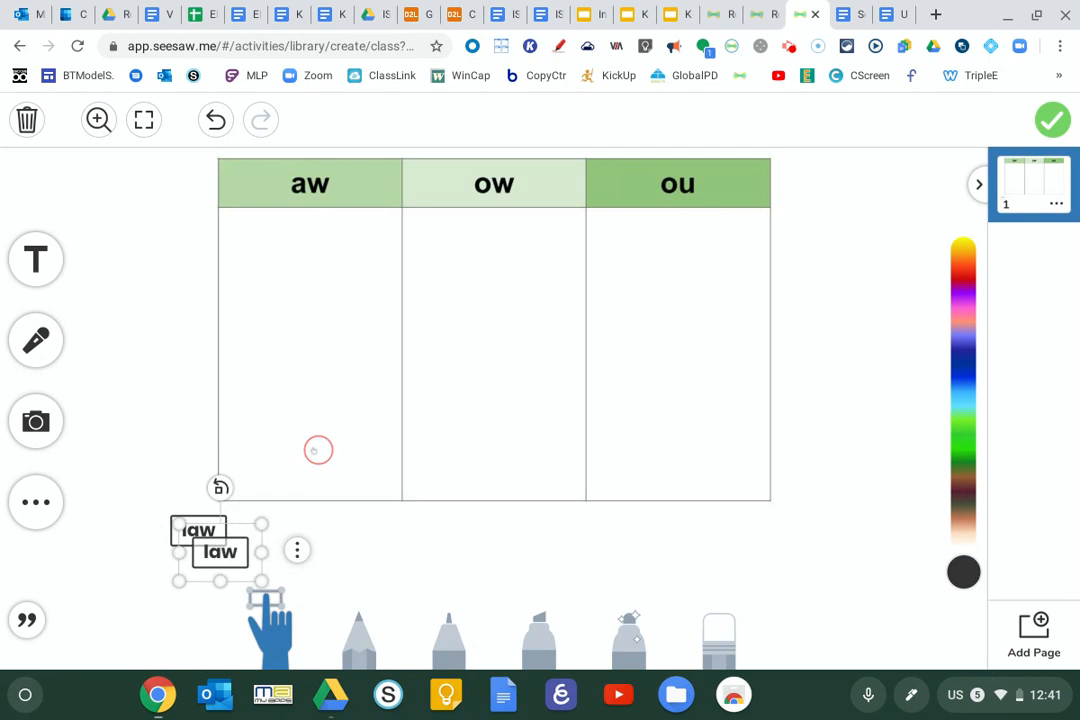
double_click(233, 547)
key(BackSpace)
key(BackSpace)
key(BackSpace)
text(paw)
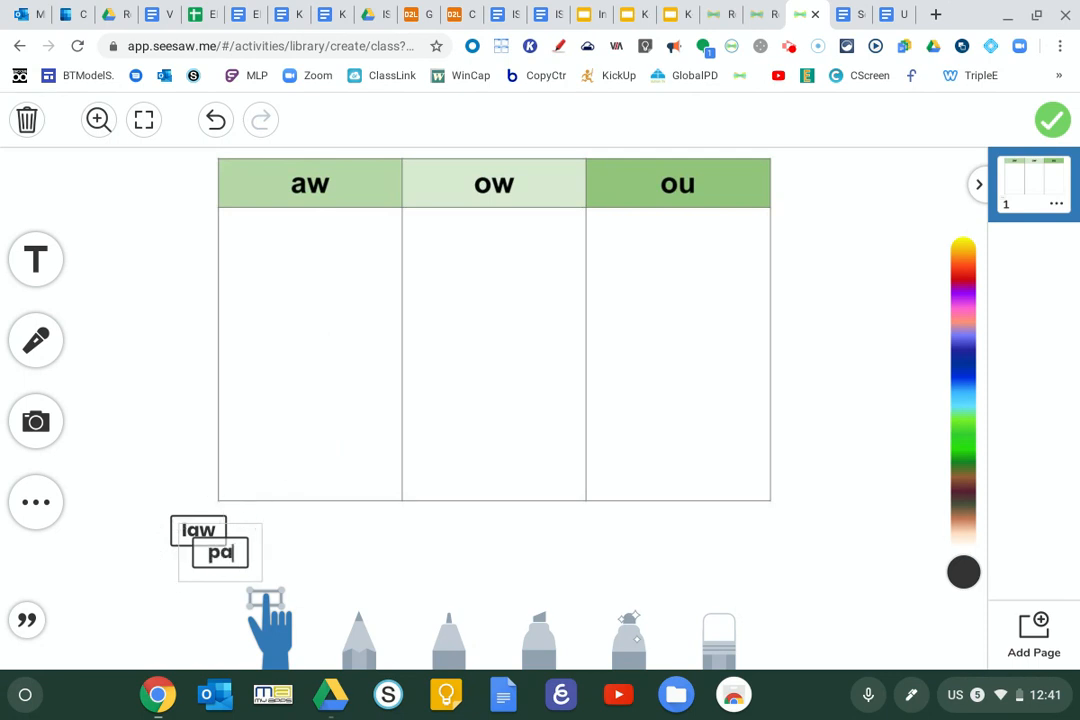
click(281, 558)
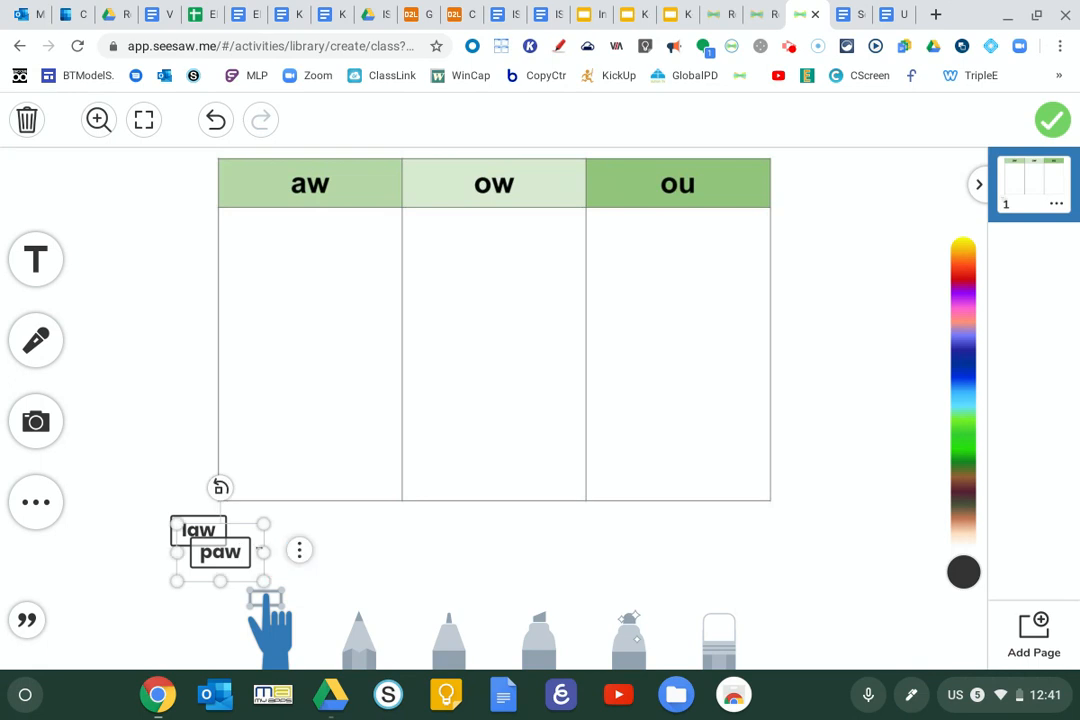
drag(221, 551, 786, 570)
Duplicate the "paw" label, move the copy below the table to the right of "law", and change its text to "low".
click(860, 571)
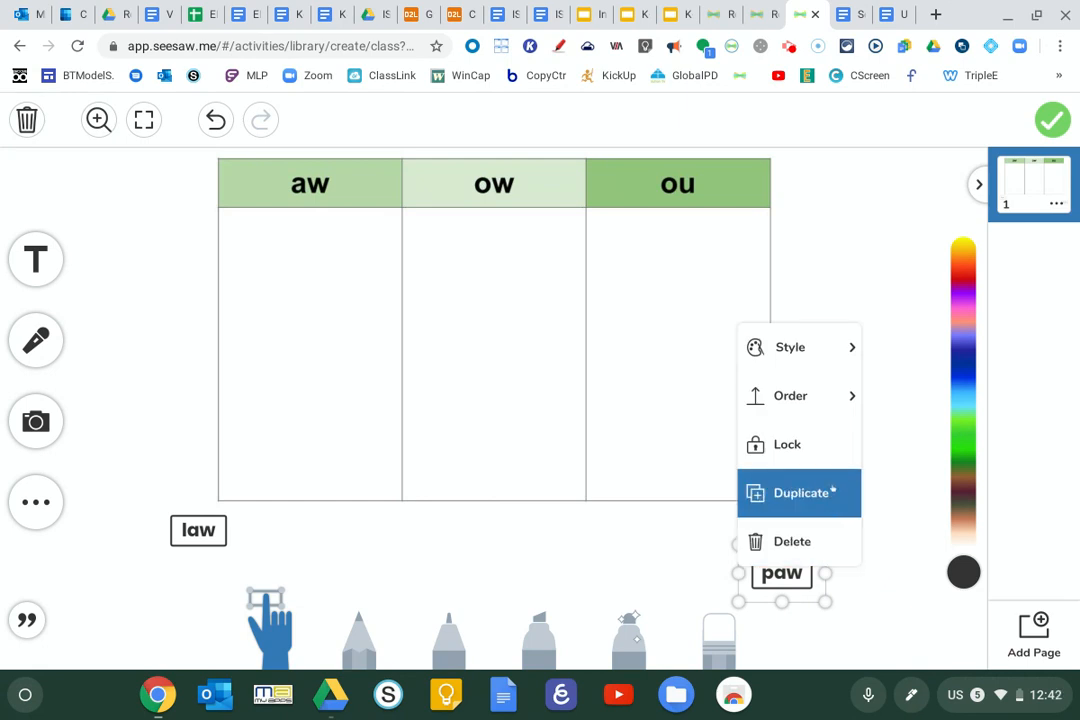
click(827, 494)
drag(803, 592, 358, 547)
click(361, 549)
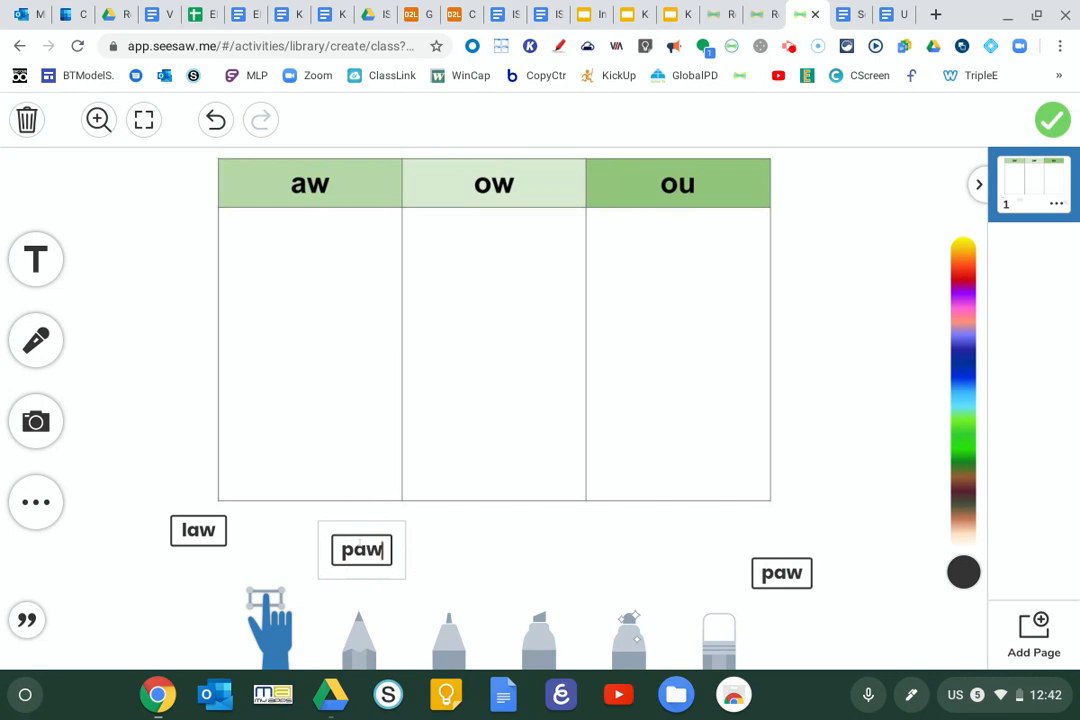
key(BackSpace)
key(BackSpace)
key(BackSpace)
text(low)
click(441, 546)
Duplicate the "low" label, change the copy to "bow", and place it below the ou column, left of "paw".
click(436, 546)
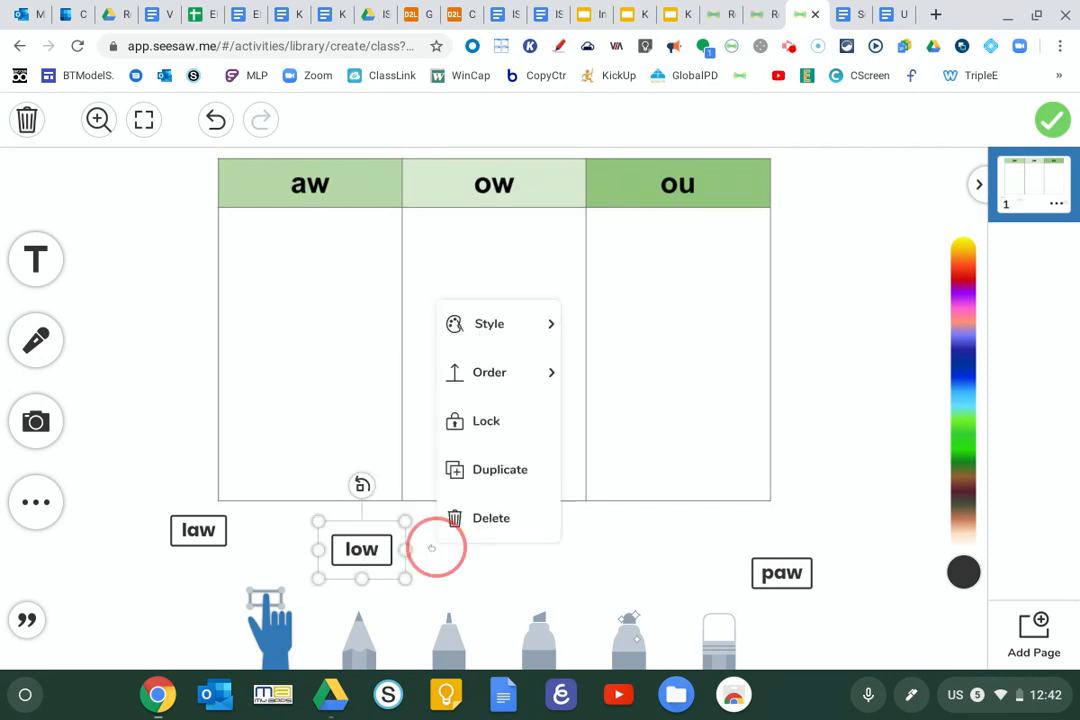
click(499, 469)
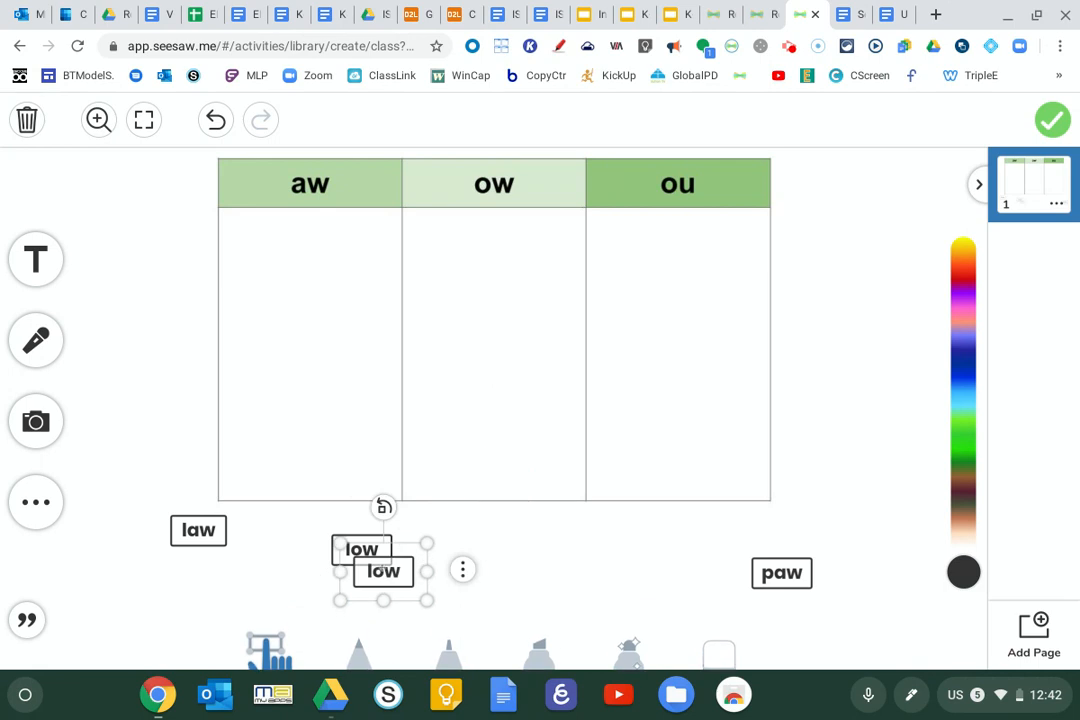
key(BackSpace)
key(BackSpace)
key(BackSpace)
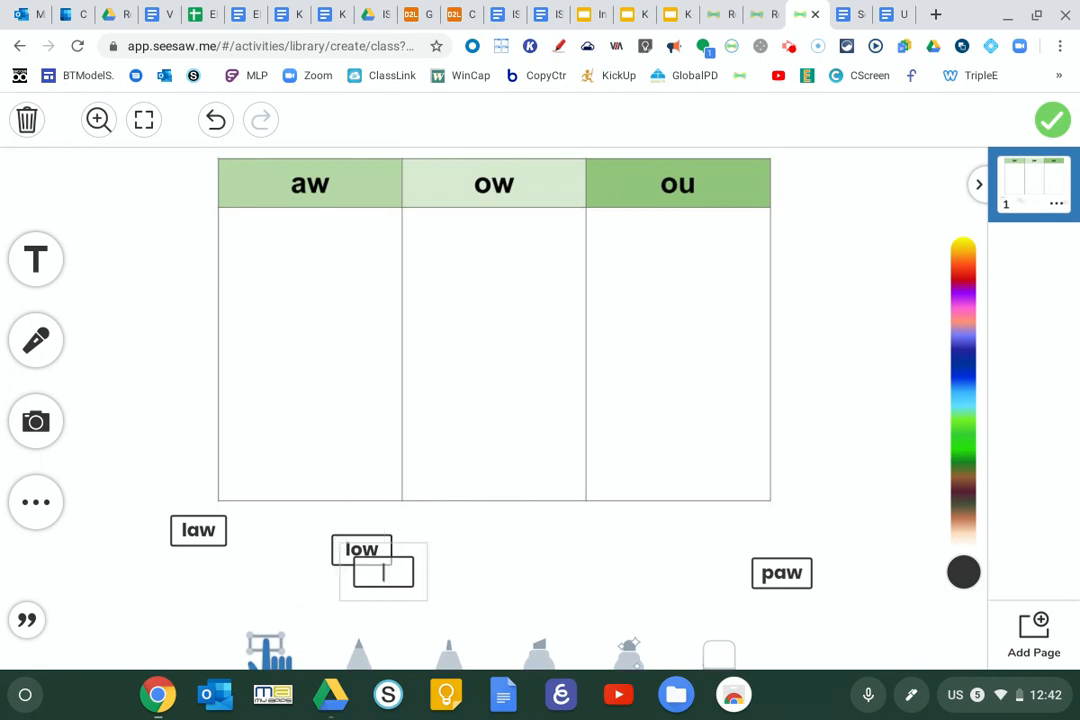
text(bow)
click(446, 545)
drag(410, 559, 655, 540)
Duplicate the "bow" label, move the copy below the ow column, and change its text to "our".
click(714, 544)
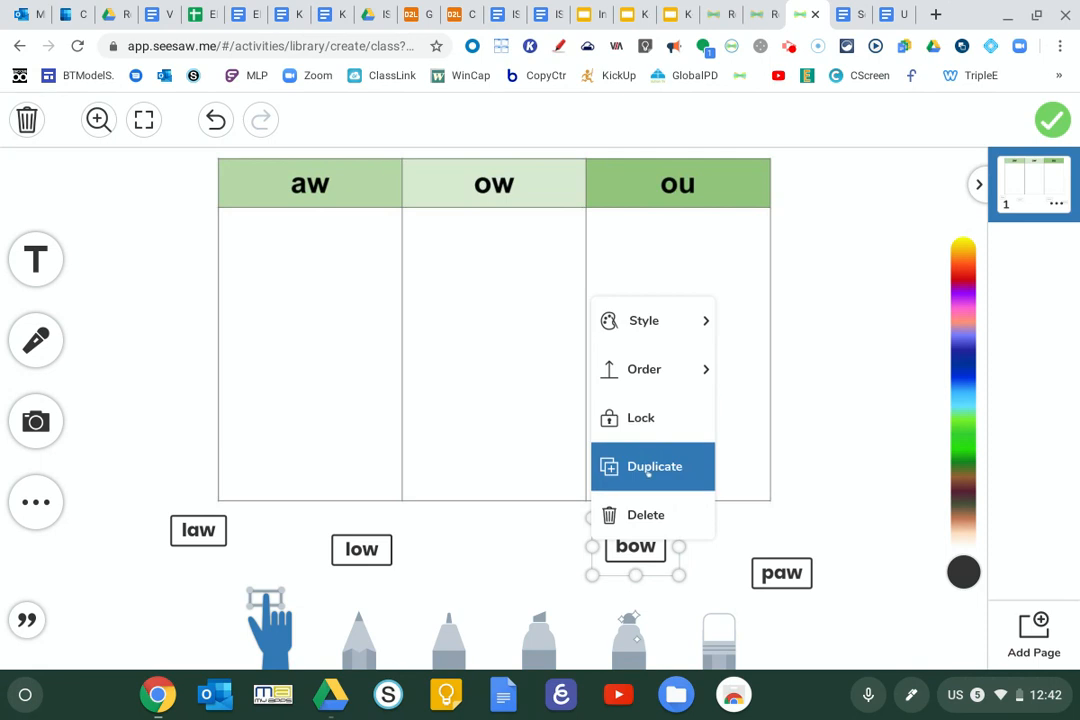
click(648, 474)
drag(634, 547, 511, 543)
double_click(511, 543)
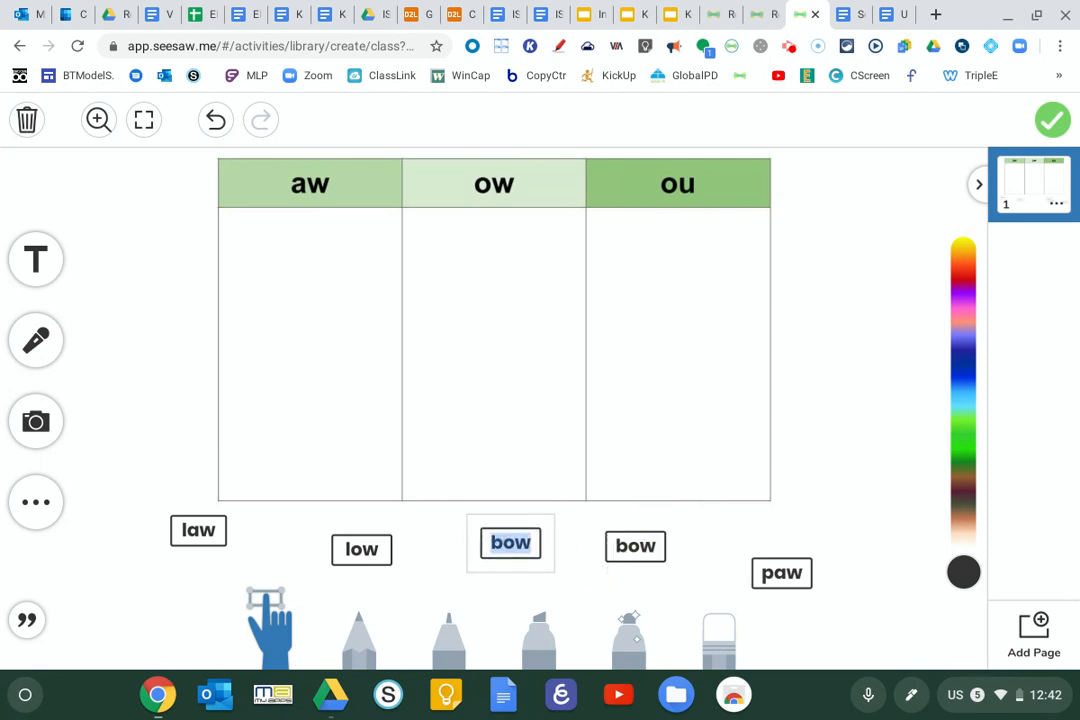
text(our)
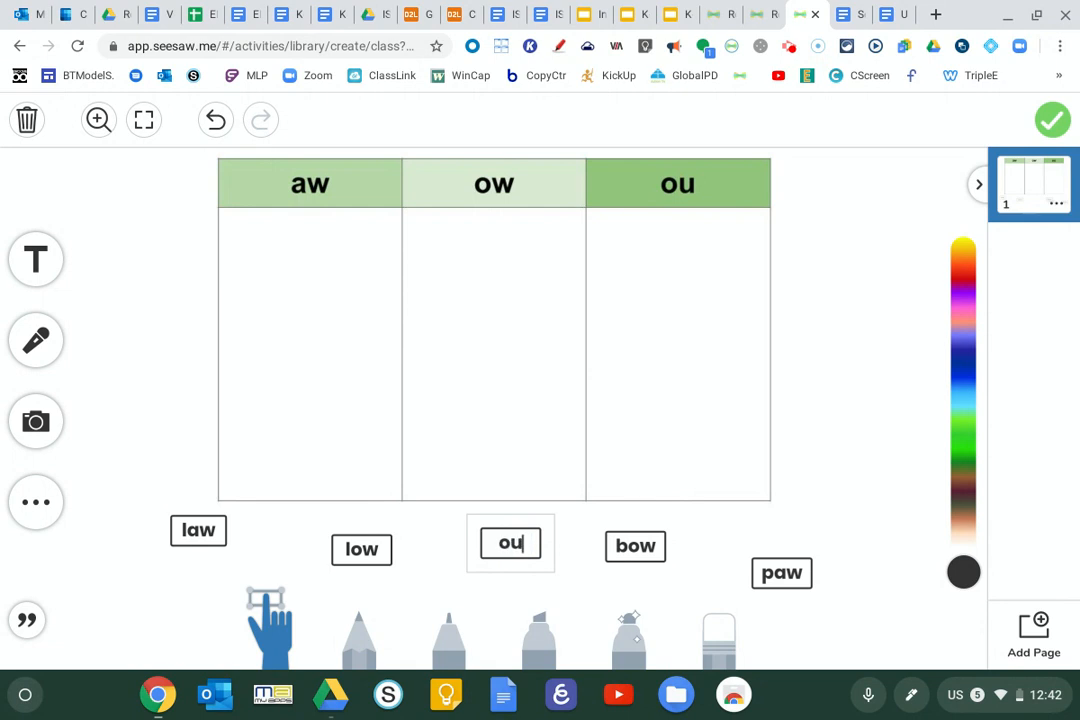
click(572, 533)
Duplicate the "our" label, move the copy just above "paw" beside the table, and change its text to "sour".
click(586, 545)
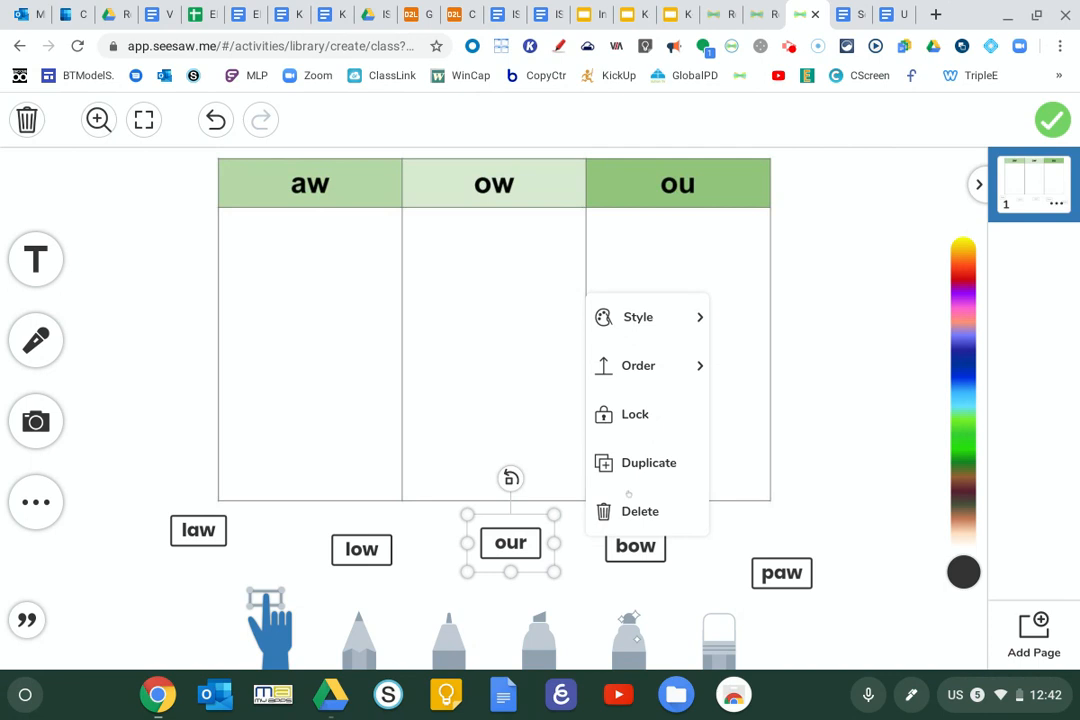
click(641, 463)
drag(547, 568, 834, 540)
click(836, 528)
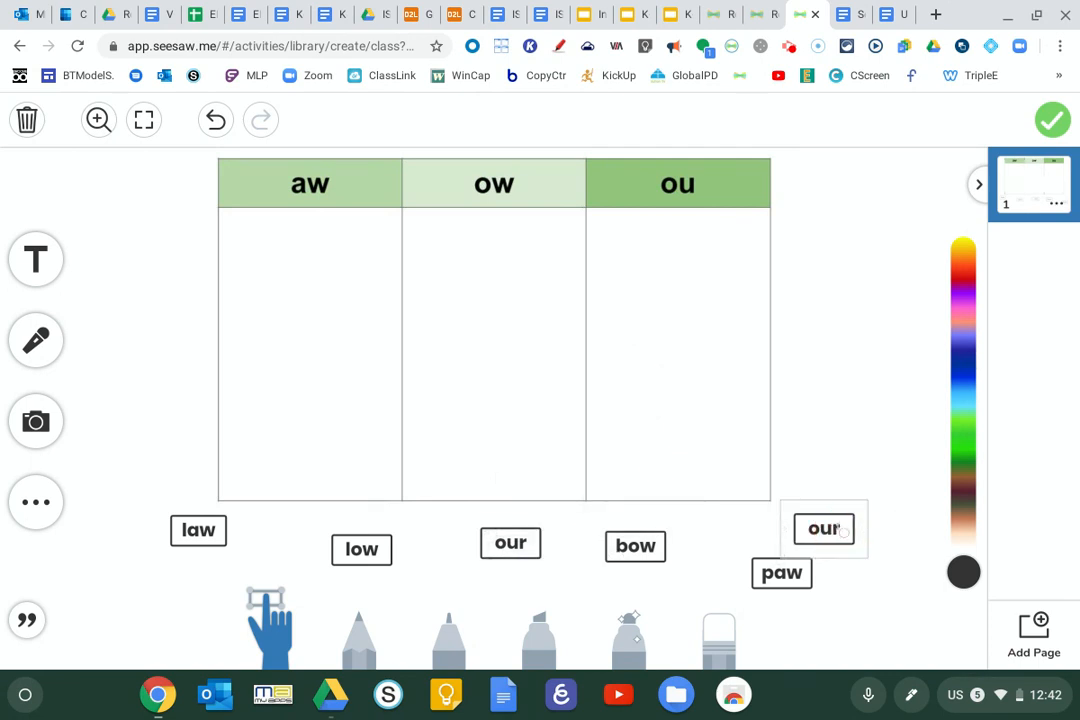
key(BackSpace)
key(BackSpace)
key(BackSpace)
text(sour)
key(Escape)
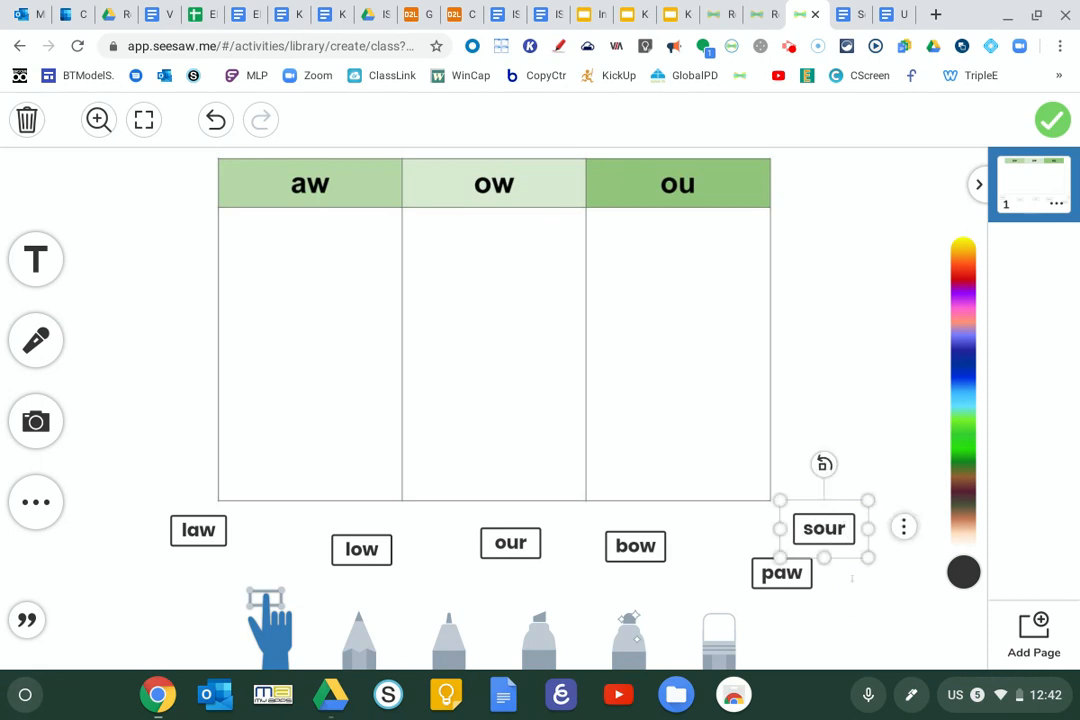
Rearrange the word labels below the table in the order law, sour, low, our, bow, paw without overlaps.
drag(770, 576, 717, 548)
drag(824, 528, 274, 542)
drag(380, 553, 428, 559)
mouse_move(655, 548)
mouse_down()
mouse_move(805, 551)
mouse_move(645, 546)
mouse_up()
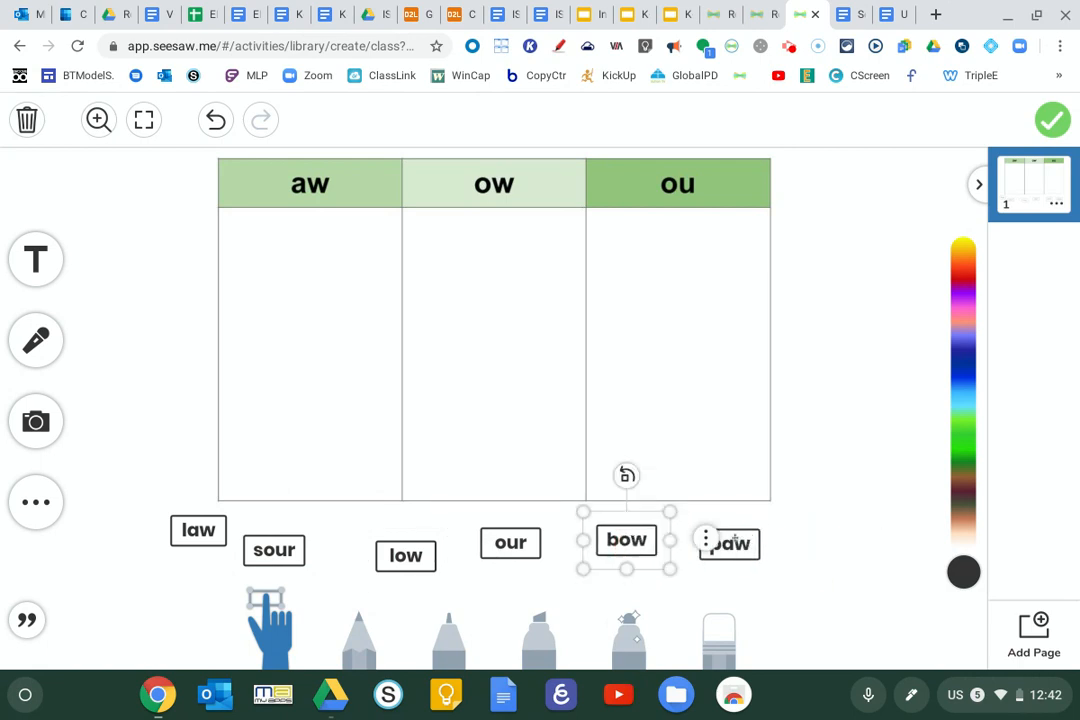
Open the text style options of the "paw" label.
click(729, 543)
click(808, 542)
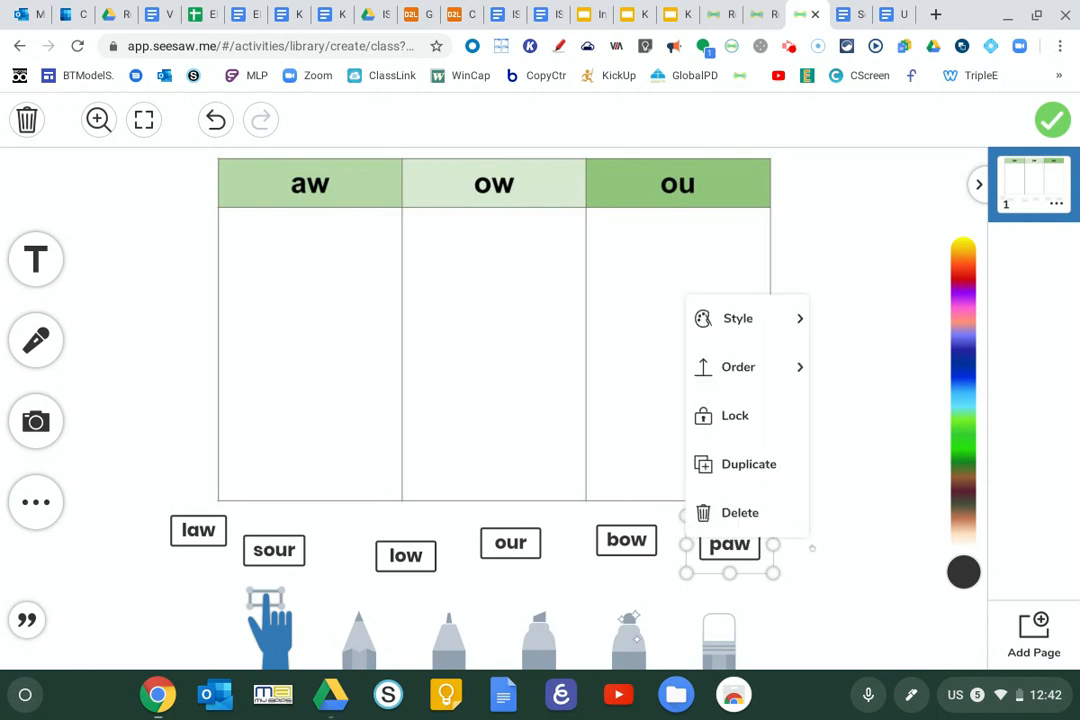
click(776, 316)
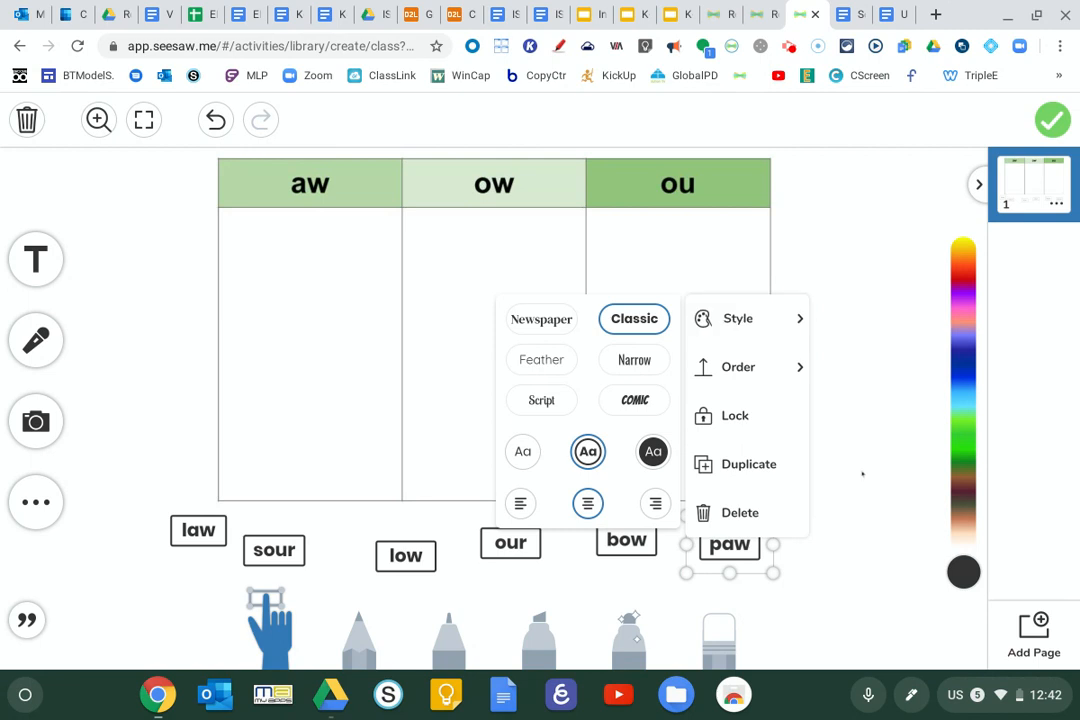
Close the text style options, try coloring the "paw" label green, and undo the color change.
click(862, 474)
click(777, 516)
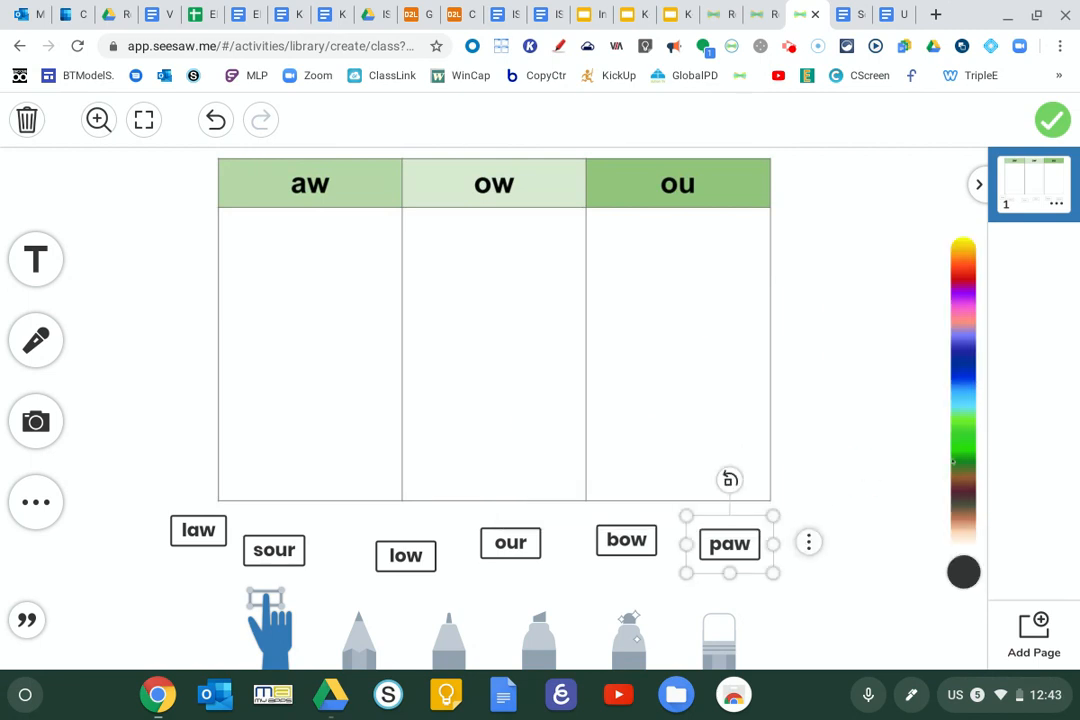
click(968, 428)
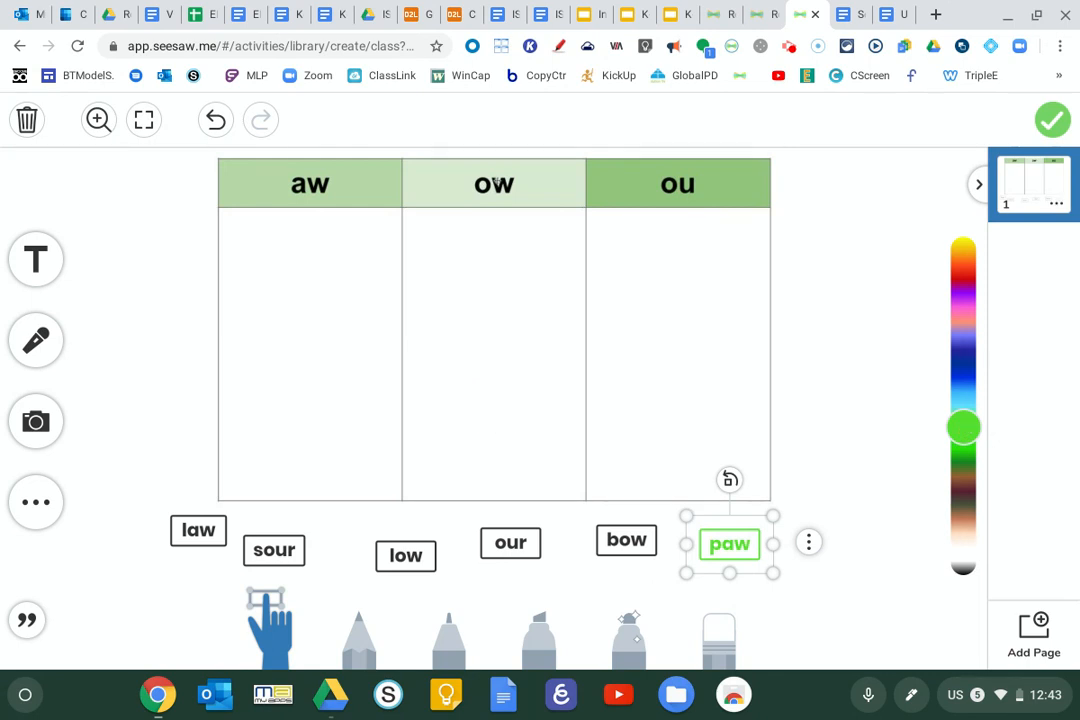
click(212, 121)
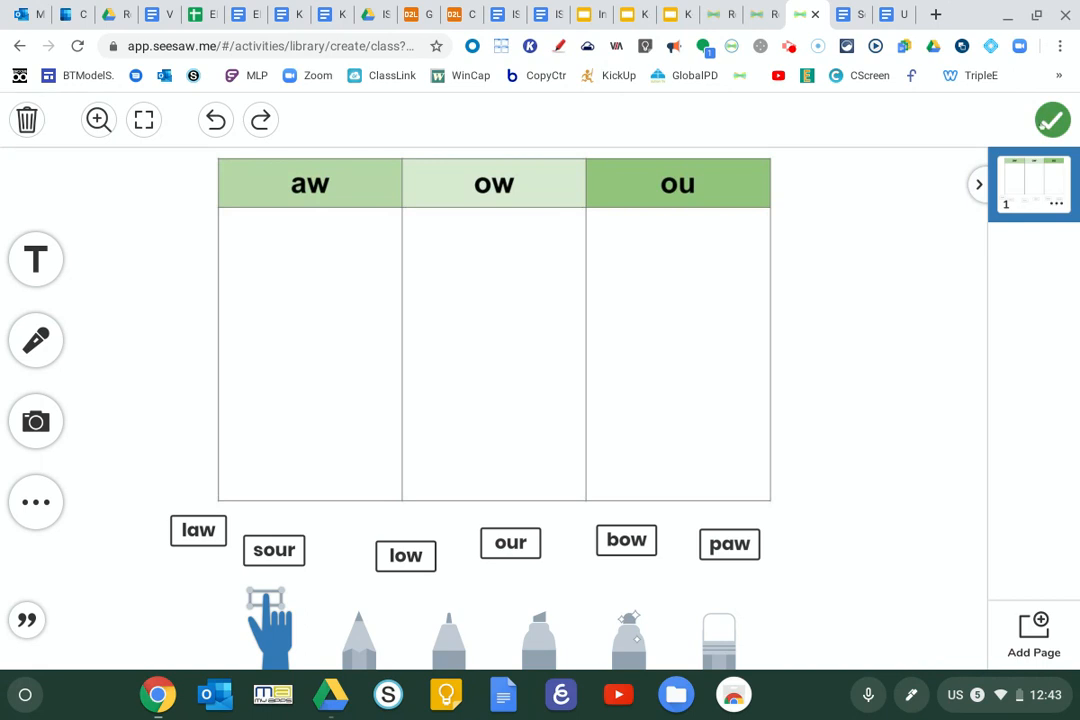
Accept the finished student template and look over the text shortcuts in the Seesaw Icon Shortcuts document.
click(1043, 126)
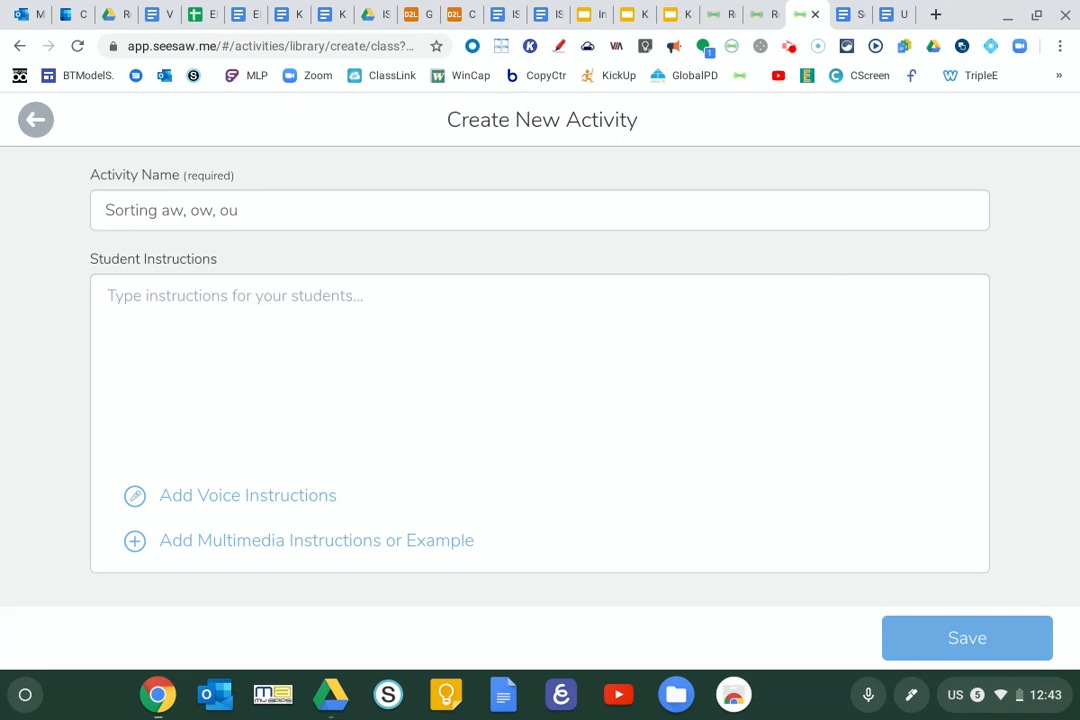
click(836, 16)
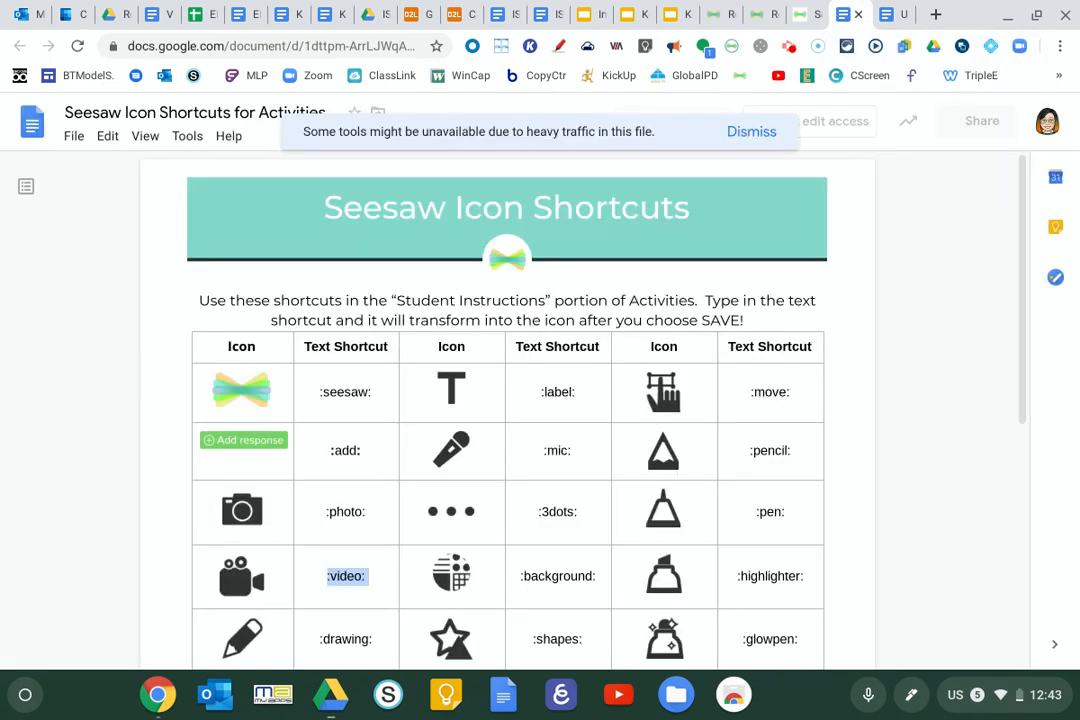
scroll(508, 400, down, 1)
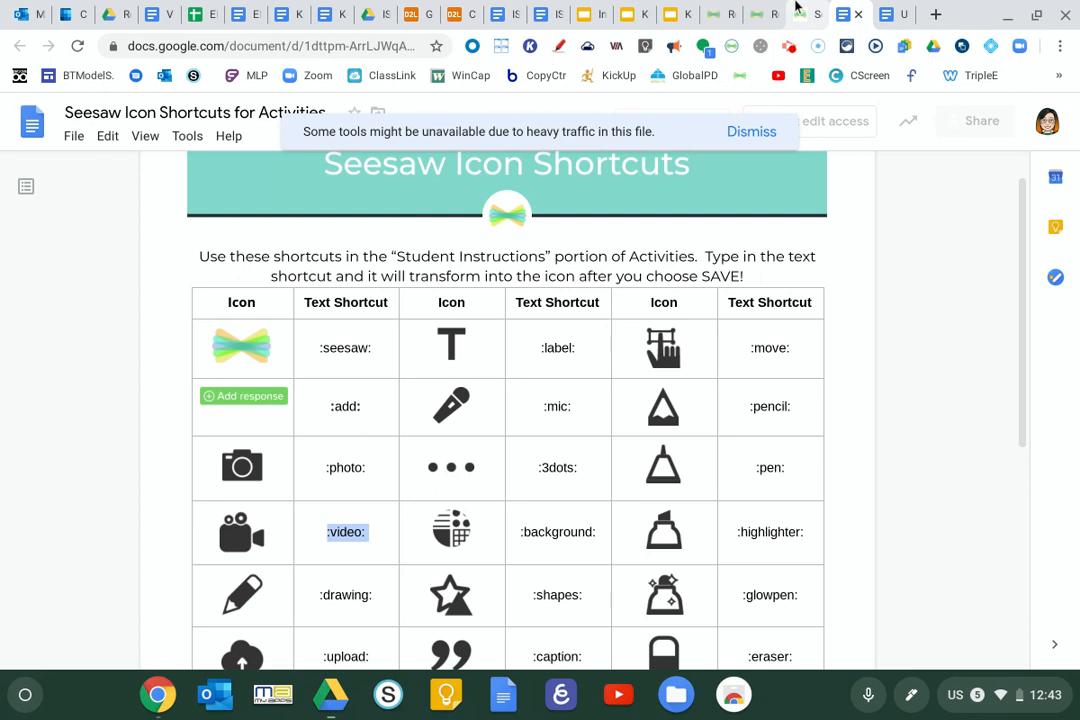
Switch to the untitled document holding the student directions and rename it "Seesaw Directions".
click(888, 14)
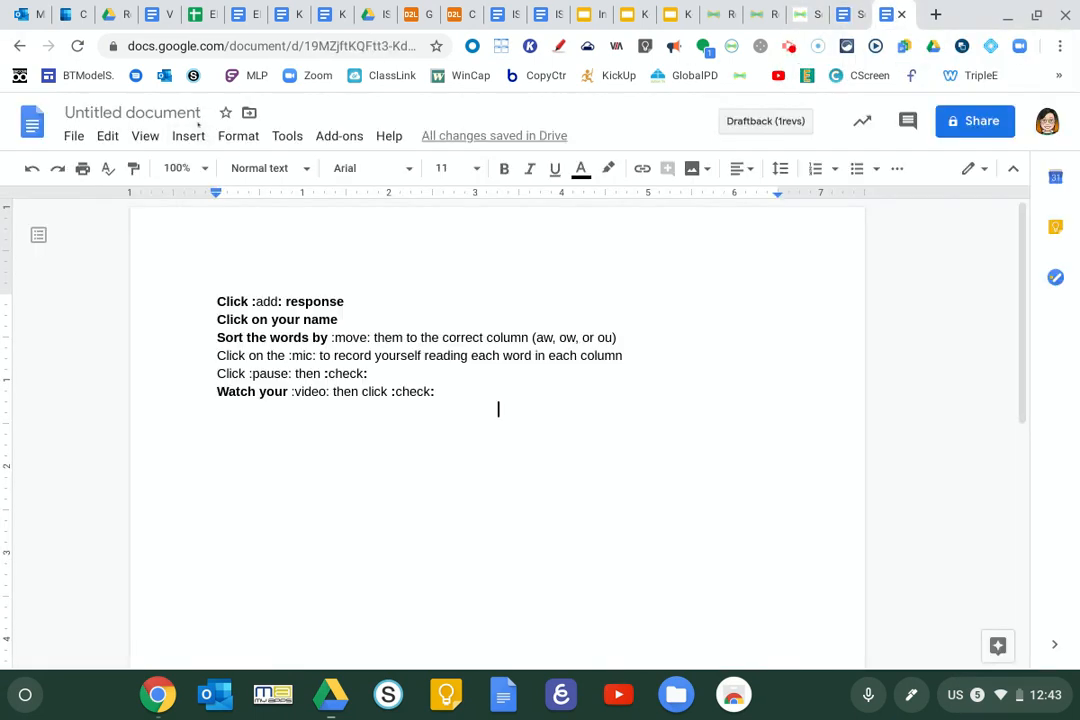
click(130, 112)
text(See)
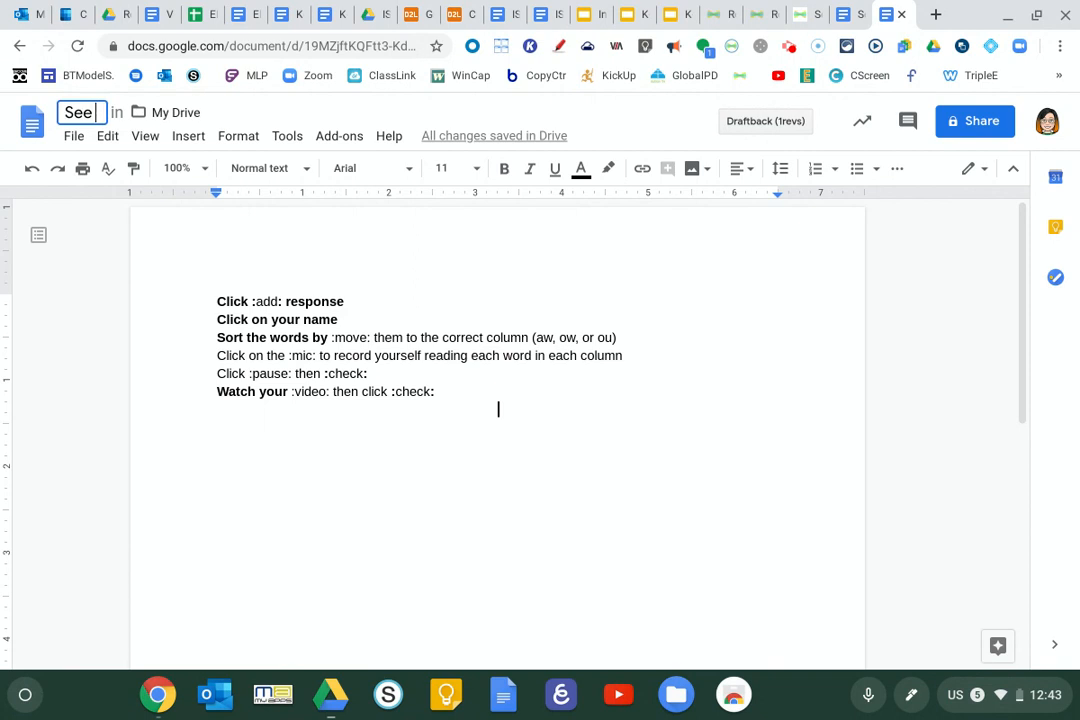
text(saw Directions)
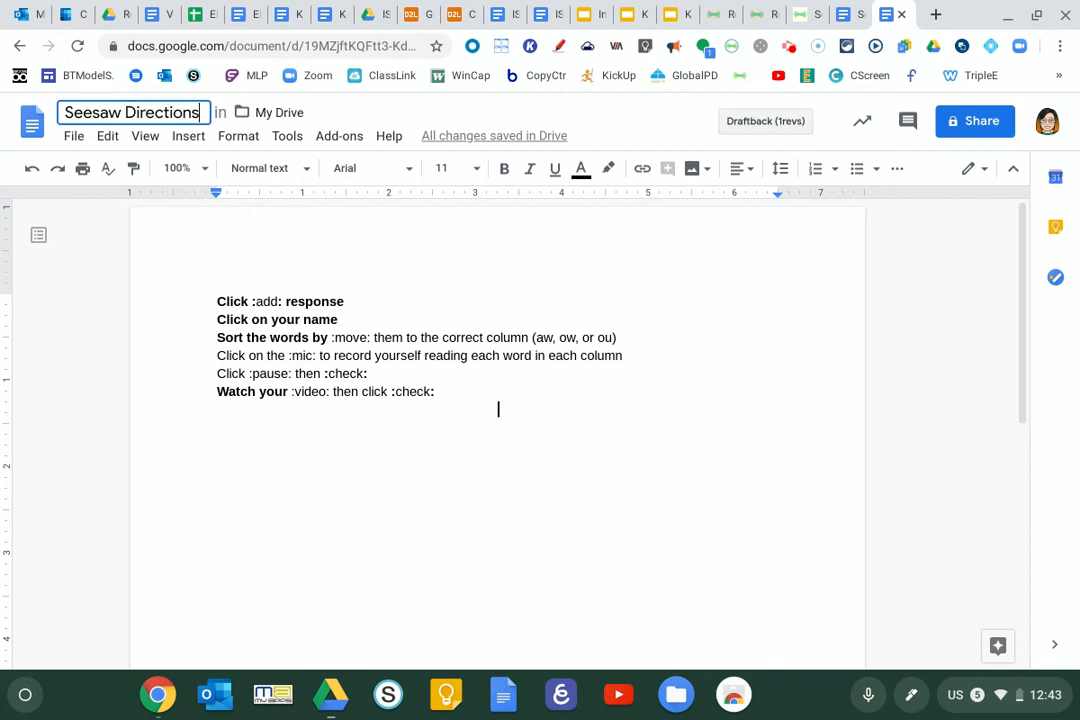
click(472, 391)
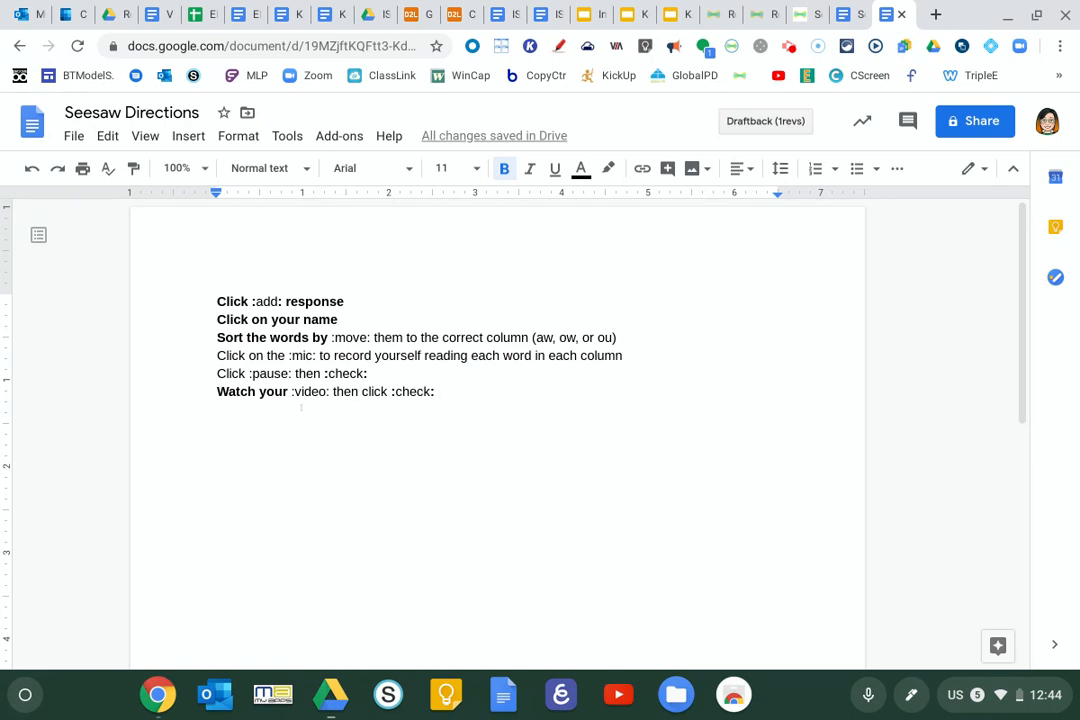
In the :mic: line of the directions, change the ending "each column" to "all three columns".
click(577, 355)
key(BackSpace)
key(BackSpace)
key(BackSpace)
key(BackSpace)
key(BackSpace)
text(all three)
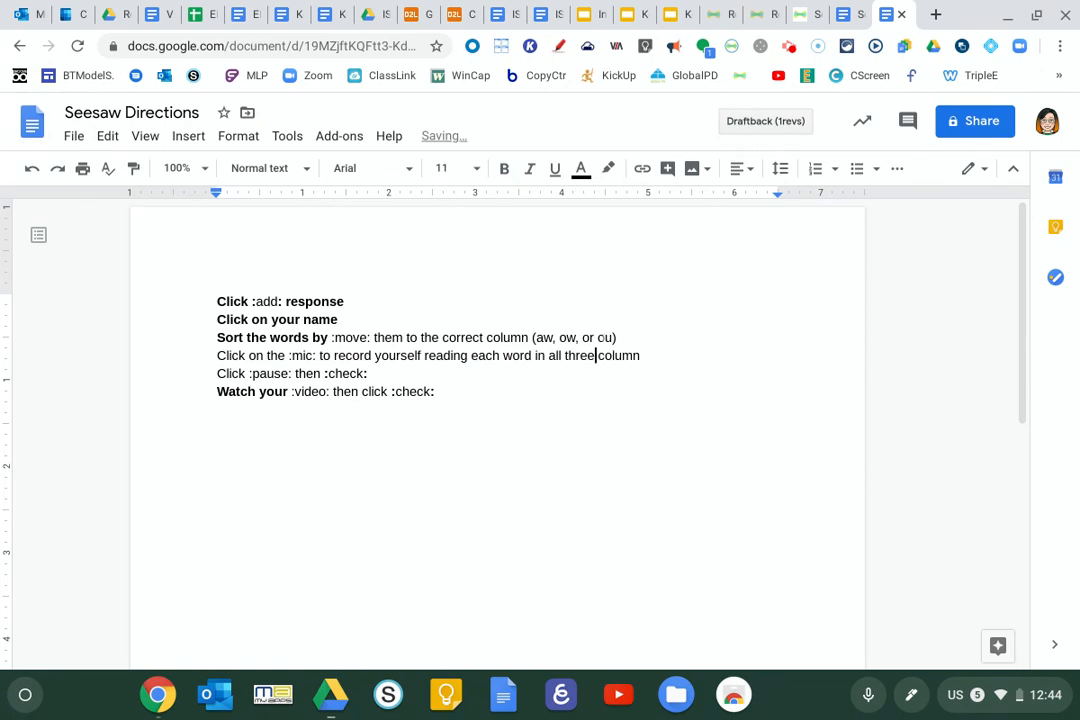
click(639, 351)
text(s)
Copy all six lines of directions and paste them into the Student Instructions of the new Seesaw activity.
drag(227, 283, 455, 378)
key(ctrl+c)
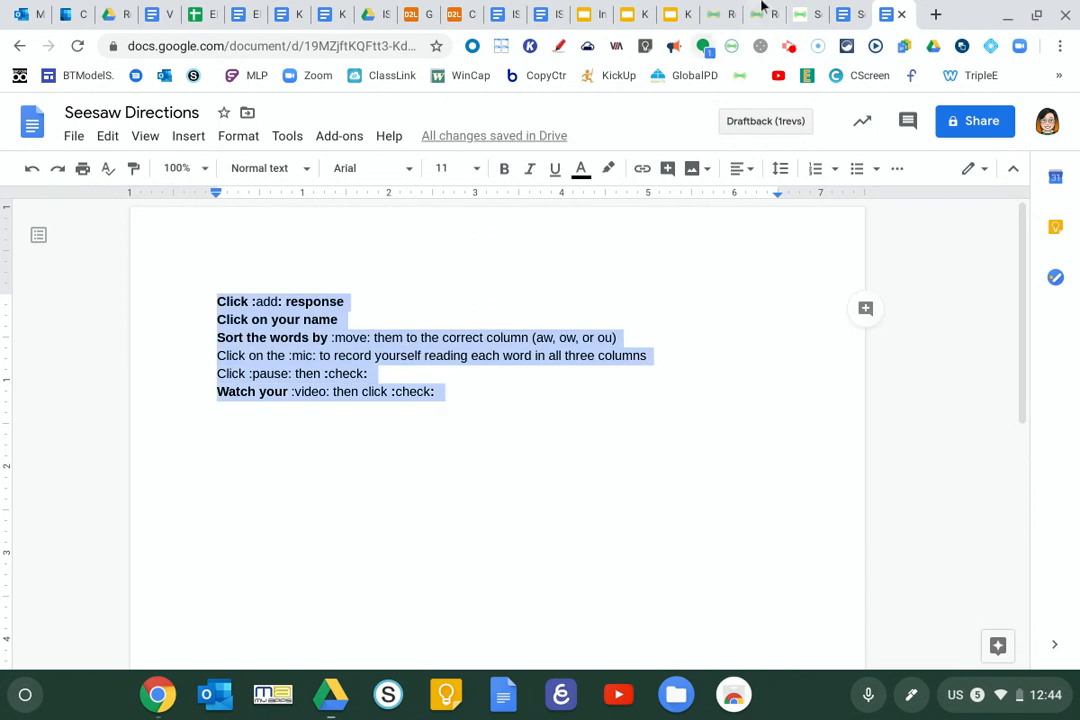
click(795, 12)
click(420, 332)
key(ctrl+v)
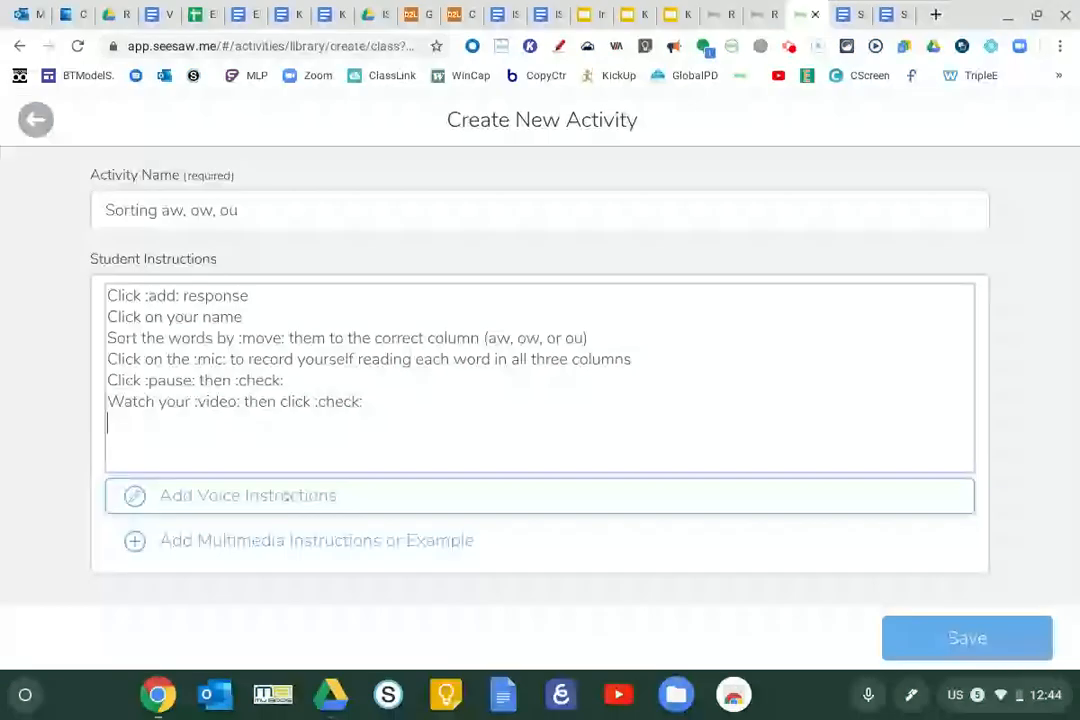
Record voice instructions about 36 seconds long for the activity.
click(286, 495)
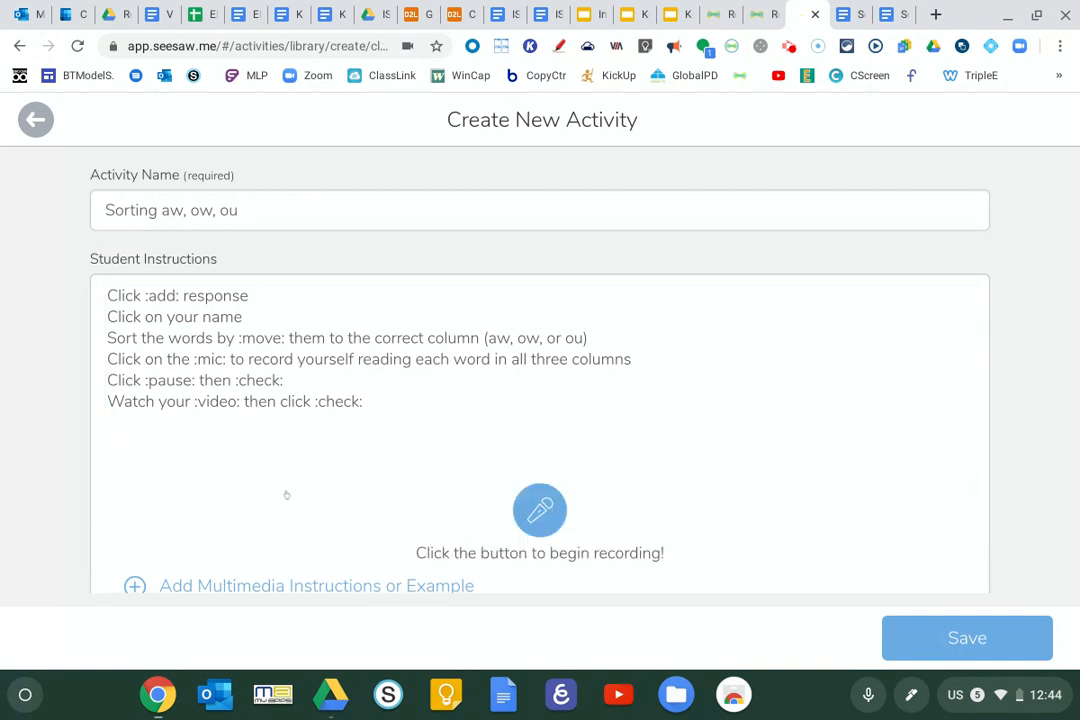
click(539, 512)
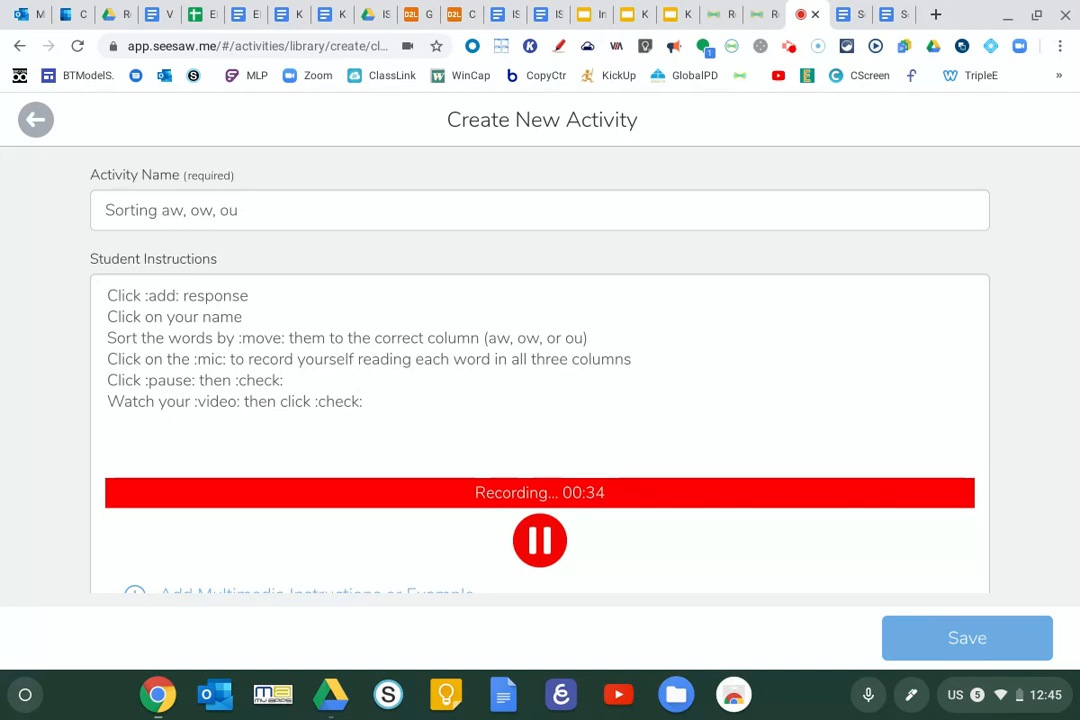
click(519, 530)
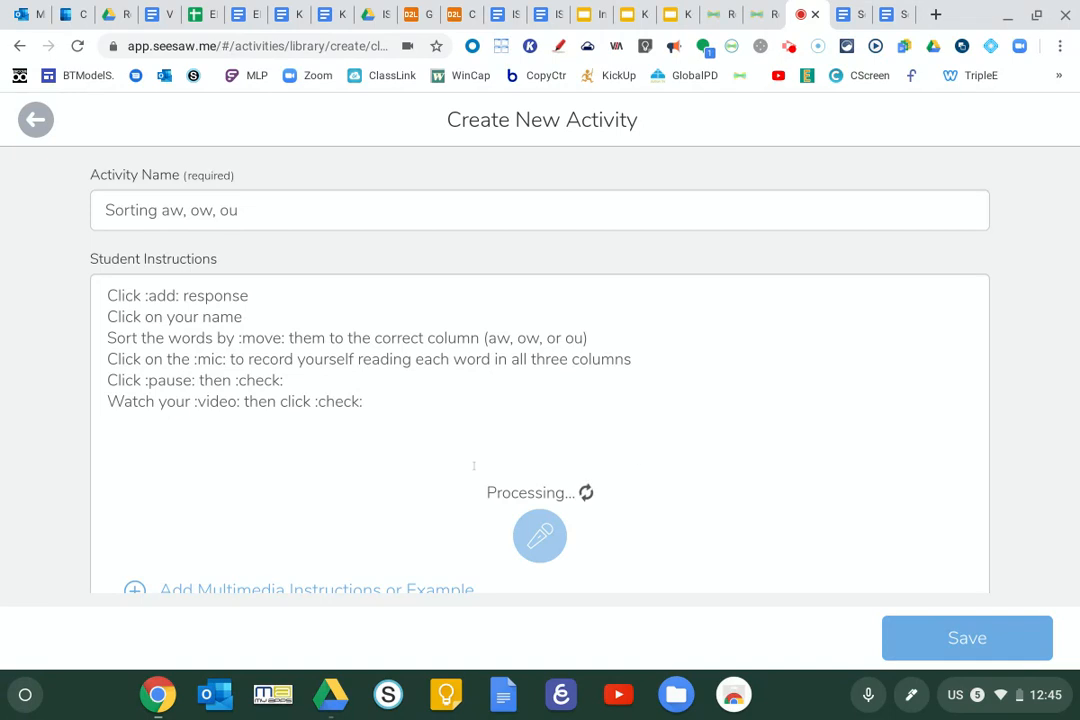
Check the audio instructions and attached student template, and save the "Sorting aw, ow, ou" activity.
scroll(292, 376, down, 1)
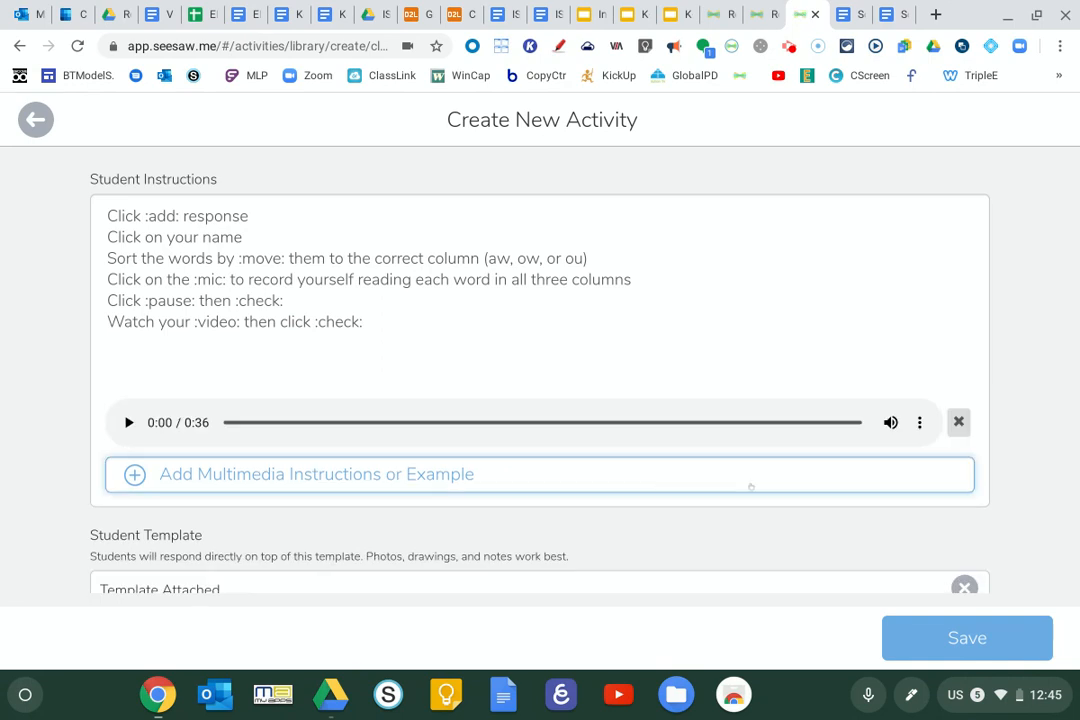
scroll(766, 480, down, 2)
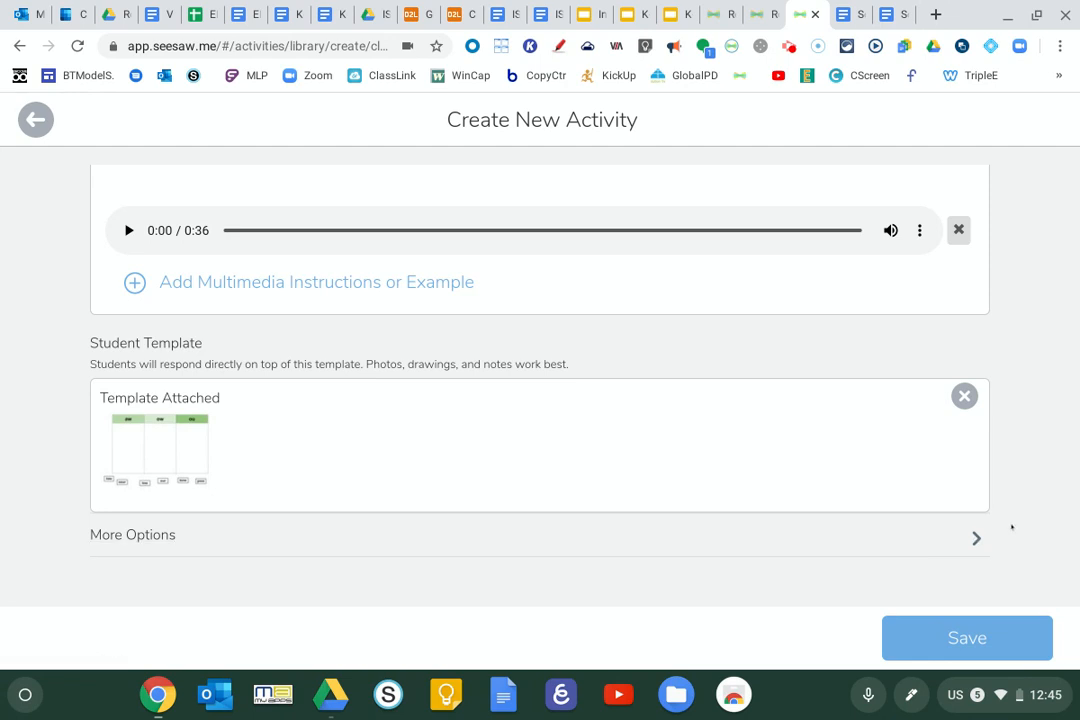
scroll(34, 515, up, 2)
scroll(41, 512, down, 2)
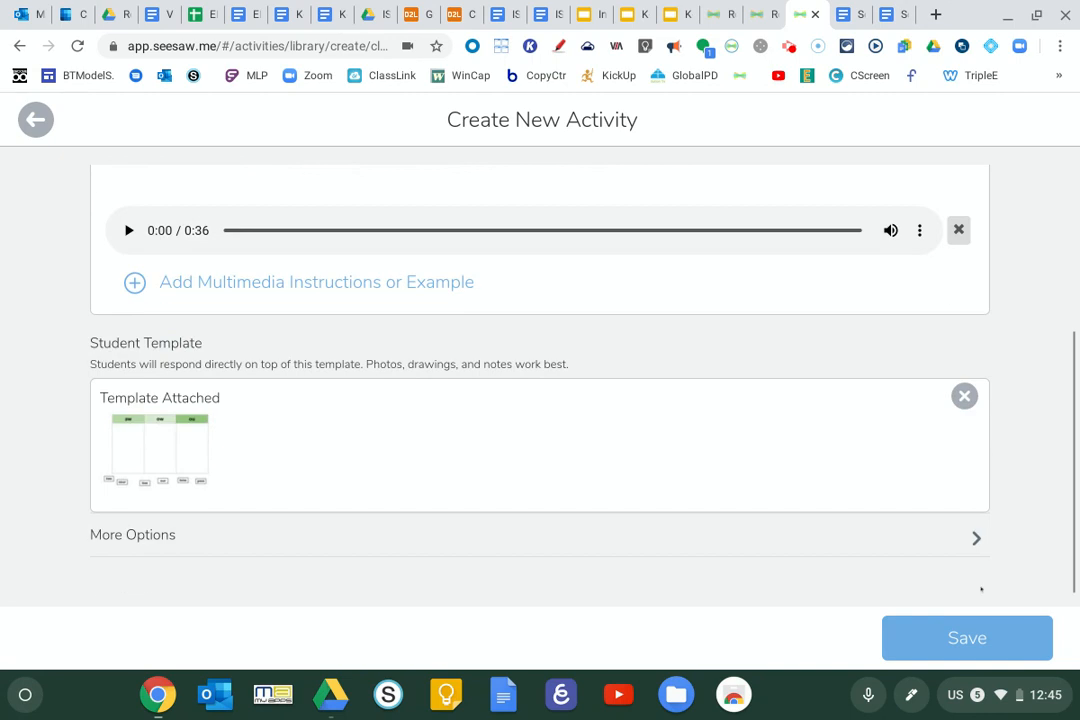
click(985, 647)
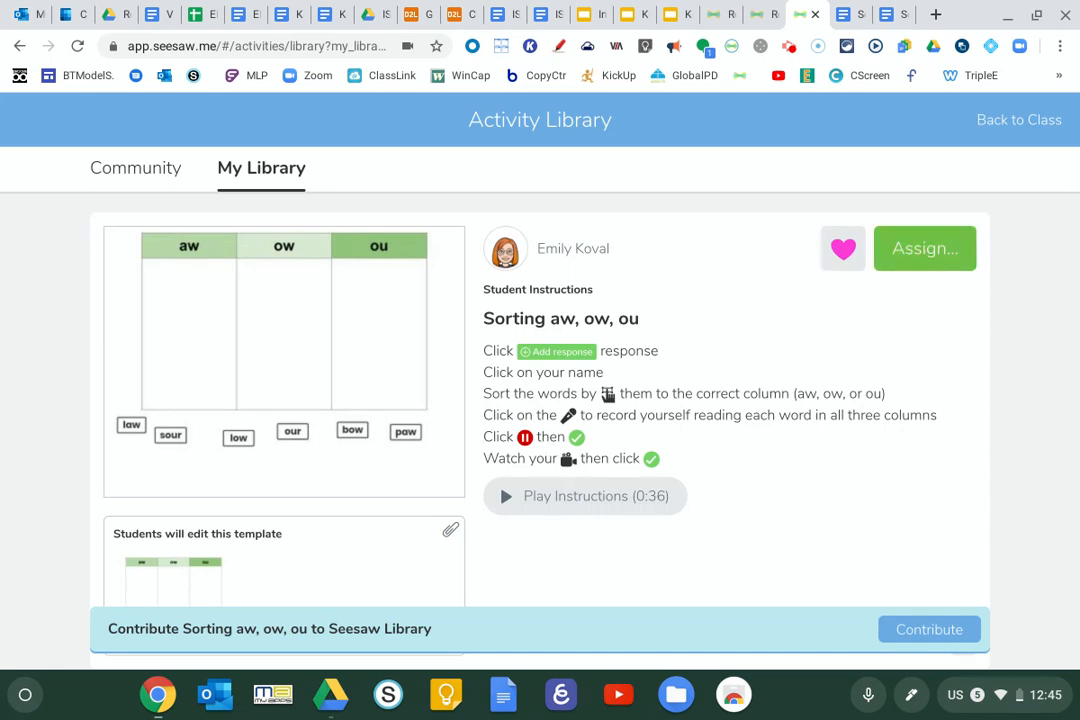
Assign the "Sorting aw, ow, ou" activity to the one listed class and close the confirmation.
click(925, 248)
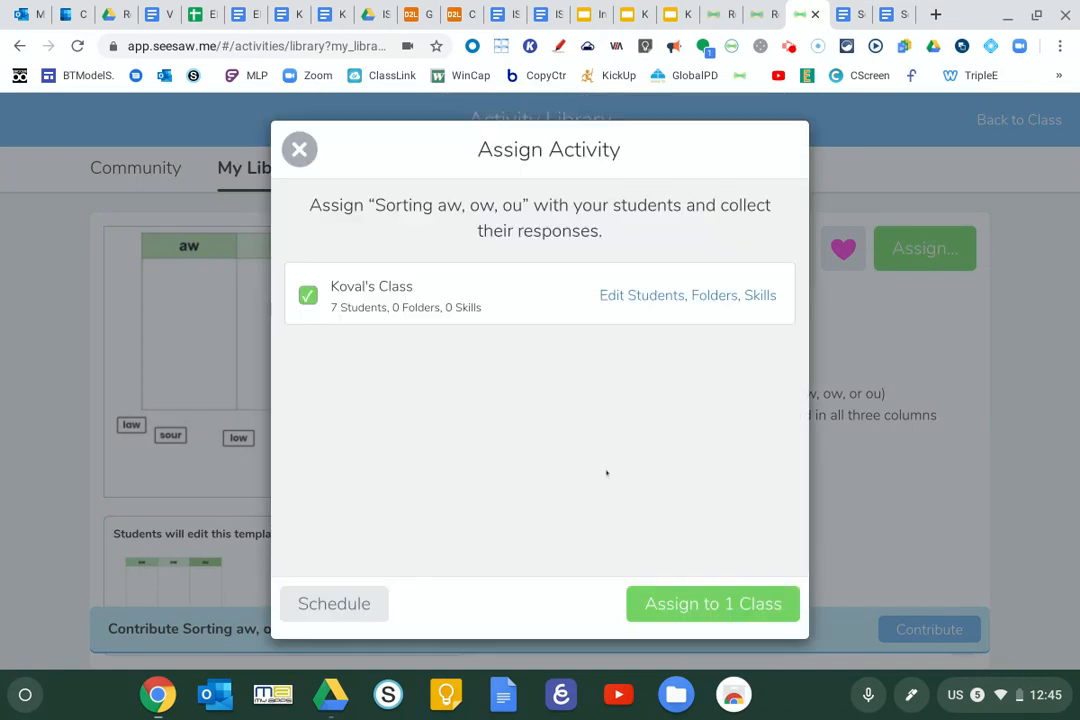
click(663, 606)
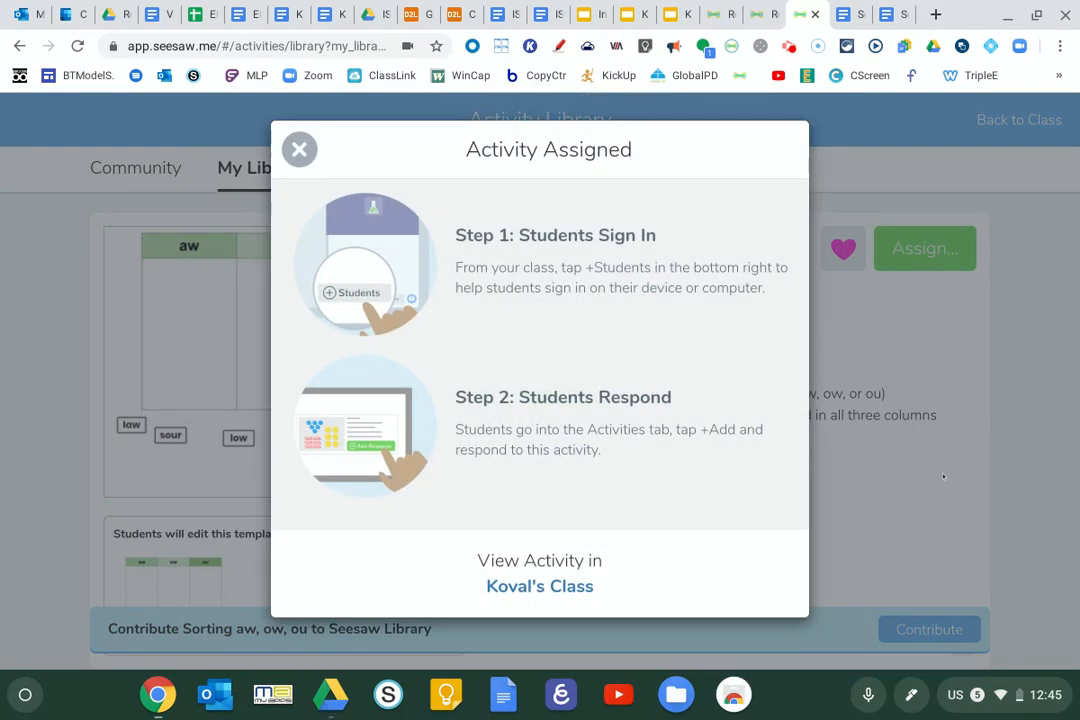
click(291, 149)
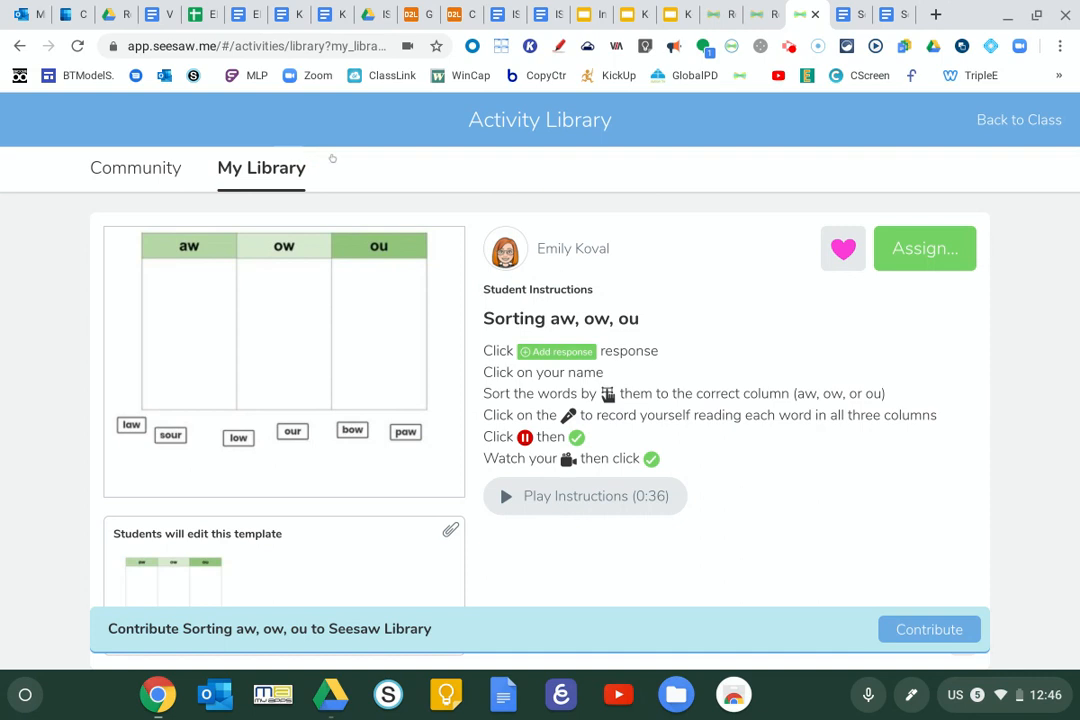
Return to the class's activities and briefly play the voice instructions of "Sorting aw, ow, ou".
click(997, 119)
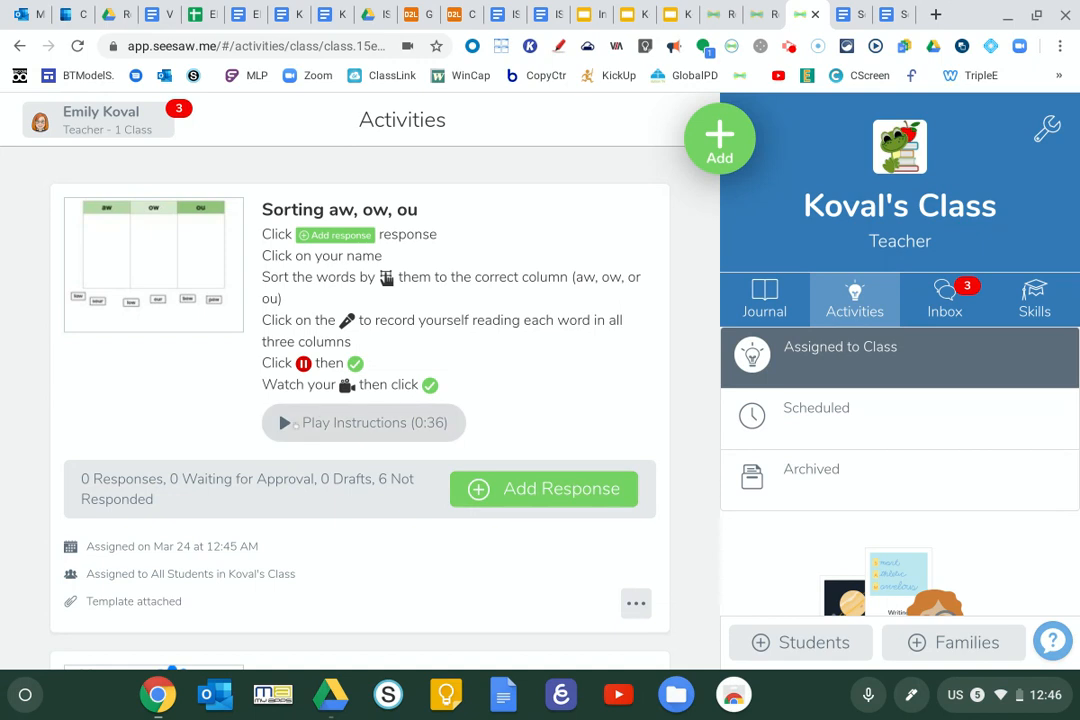
click(284, 422)
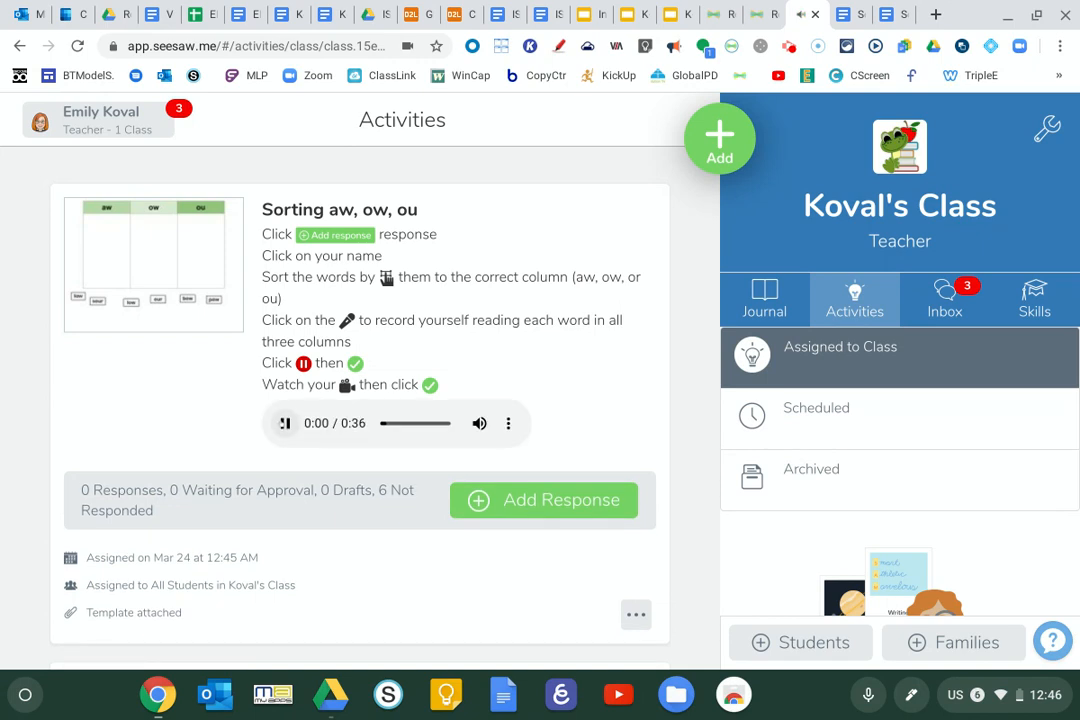
click(284, 422)
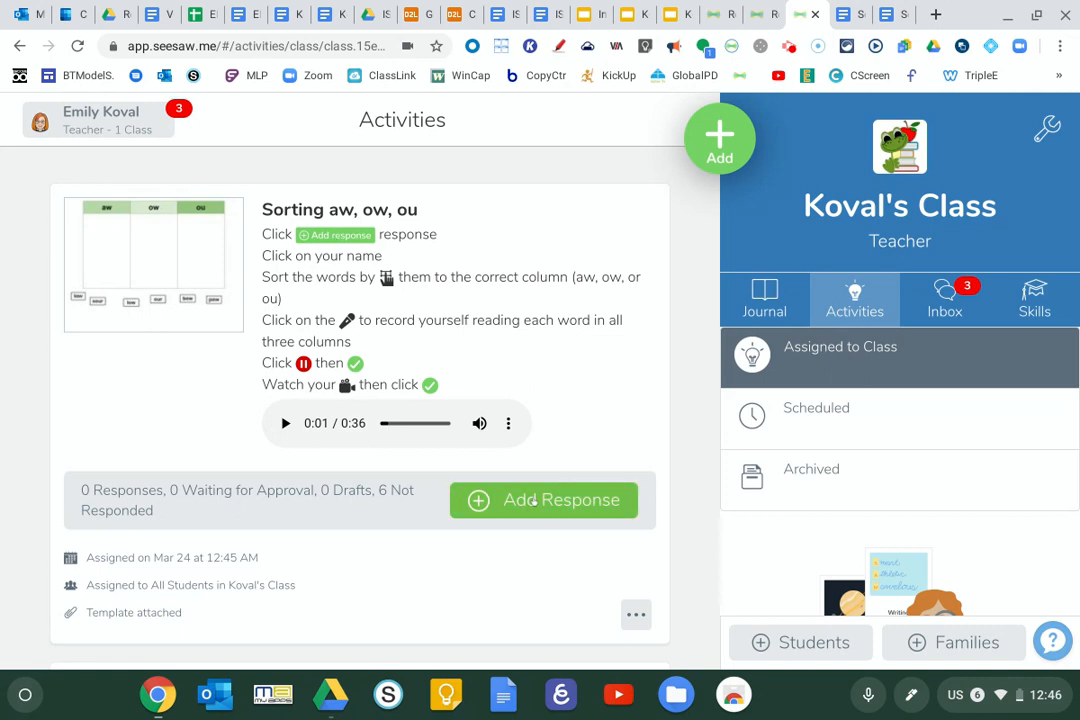
Start a response to the sorting activity as Sample Student and view its instructions from the canvas.
click(536, 503)
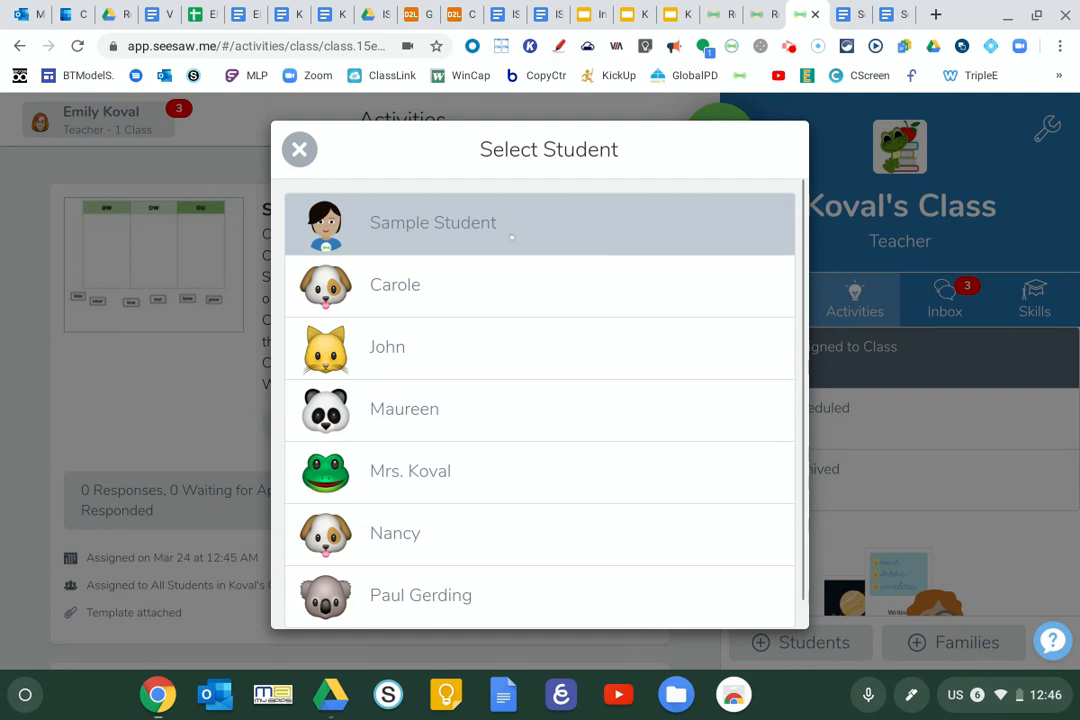
click(514, 233)
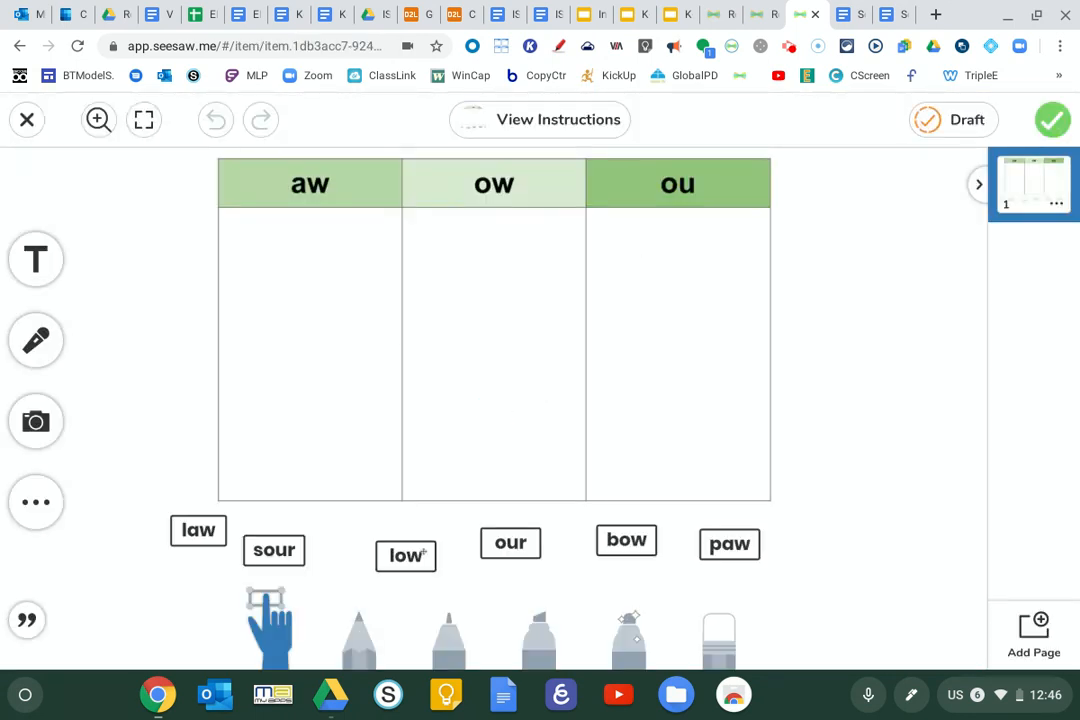
click(552, 121)
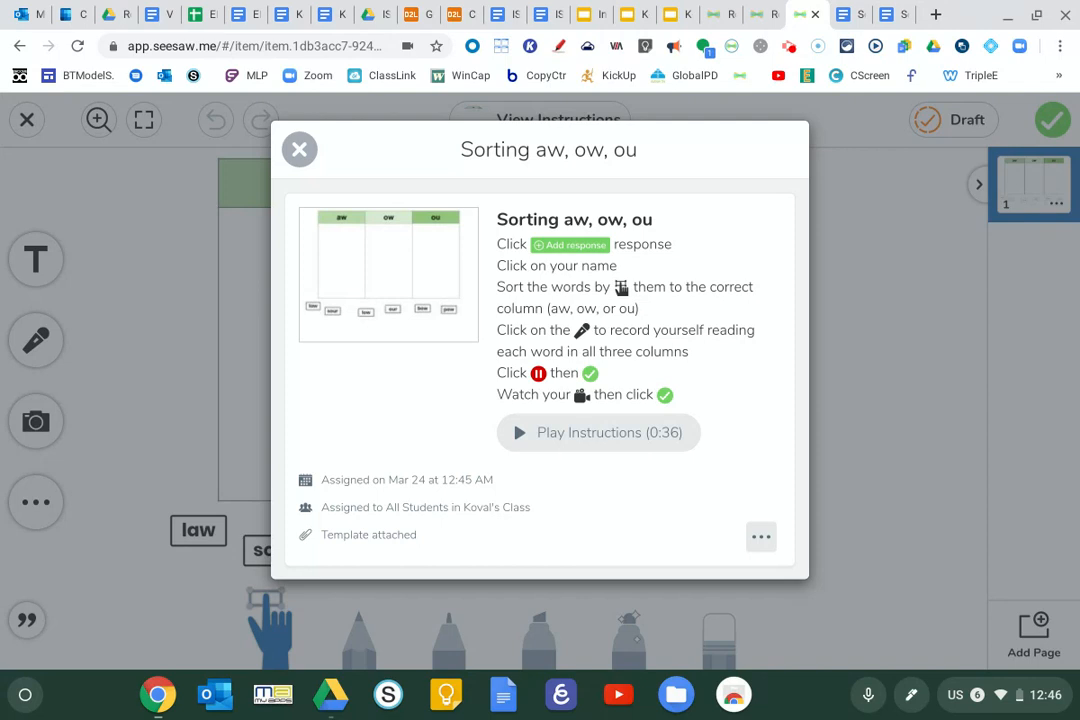
click(299, 149)
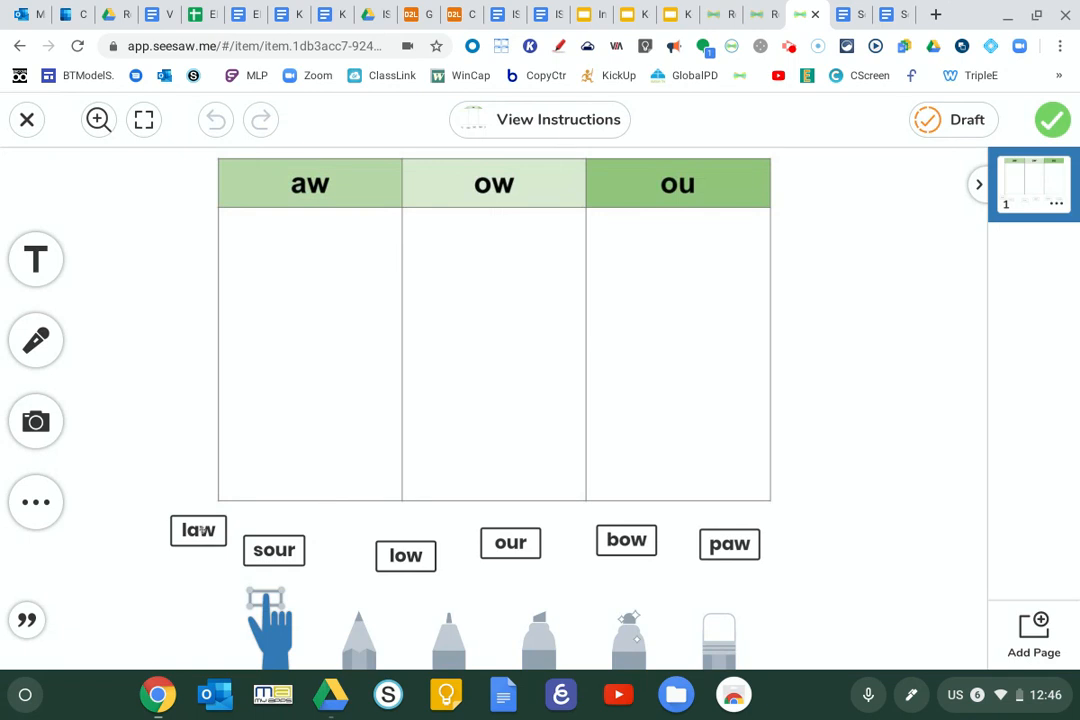
Move the "law" and "paw" labels into the aw column and "bow" into the ow column.
drag(198, 530, 324, 247)
drag(711, 546, 306, 299)
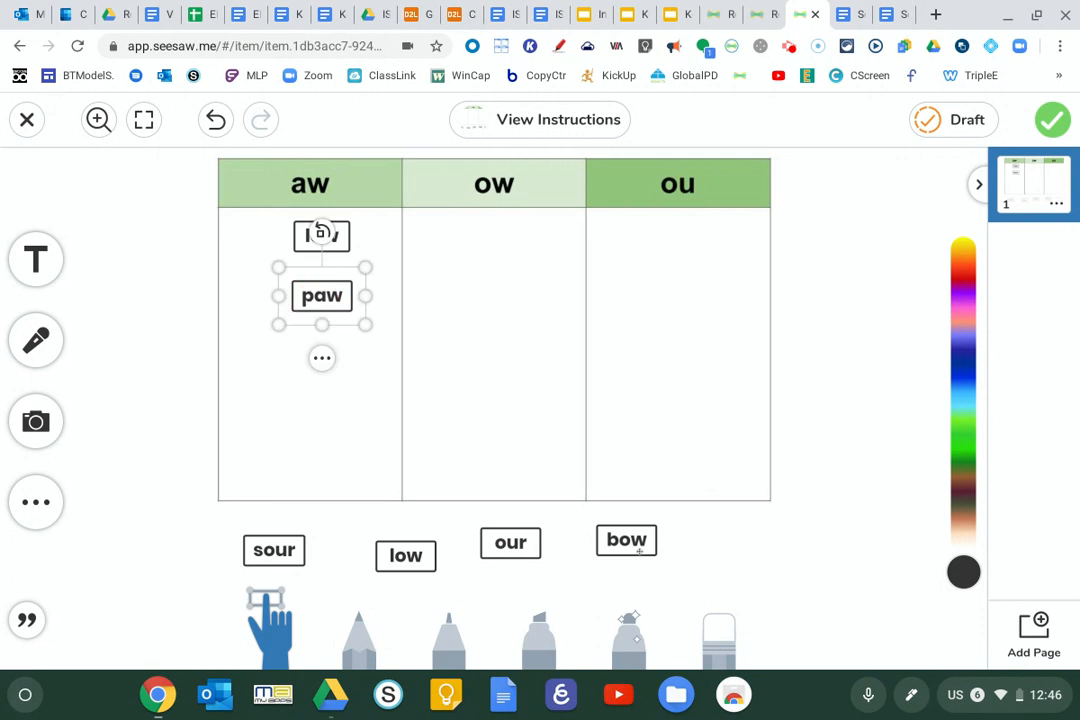
drag(641, 541, 521, 265)
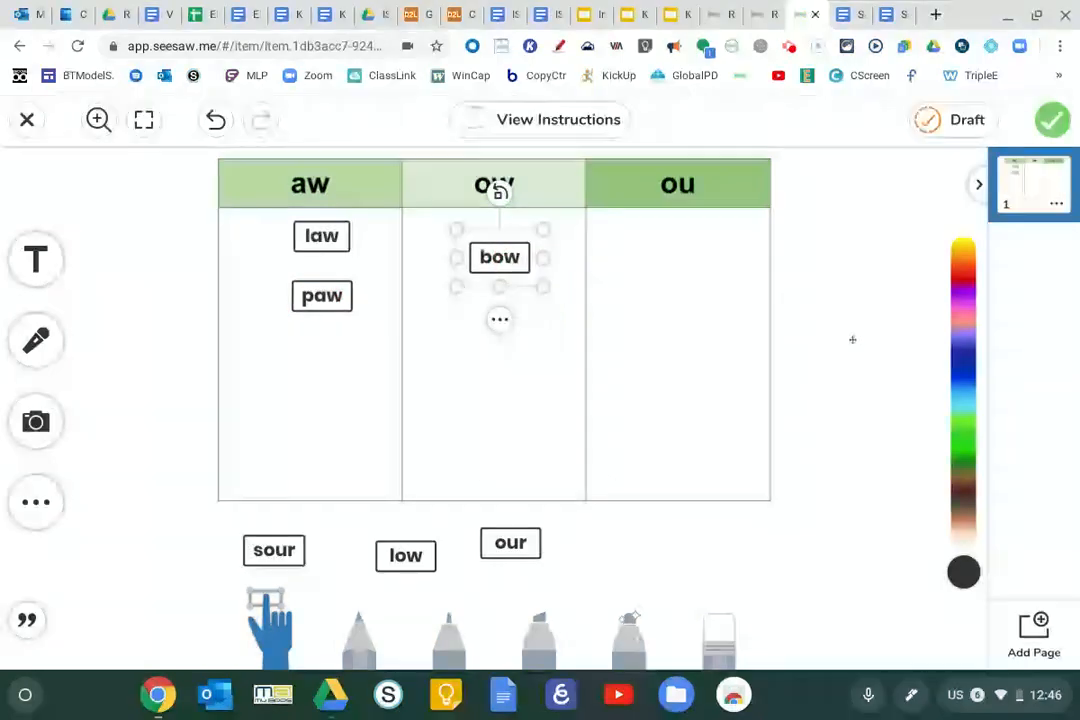
Try coloring the "bow" label green and undo the color change.
click(957, 432)
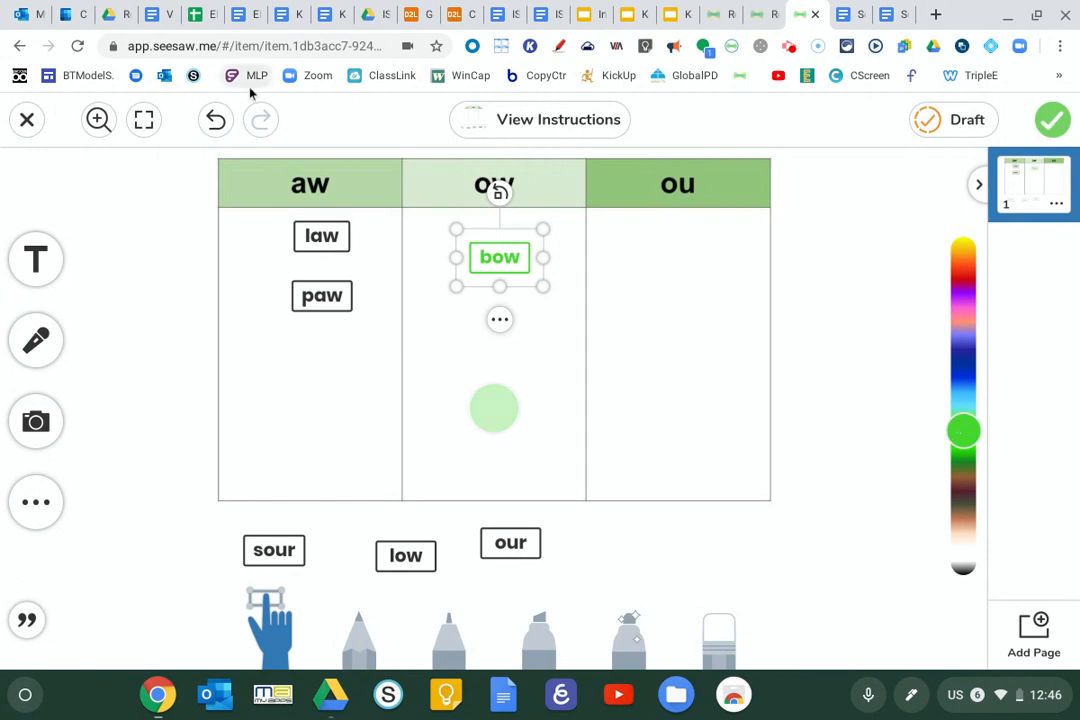
click(215, 119)
click(209, 124)
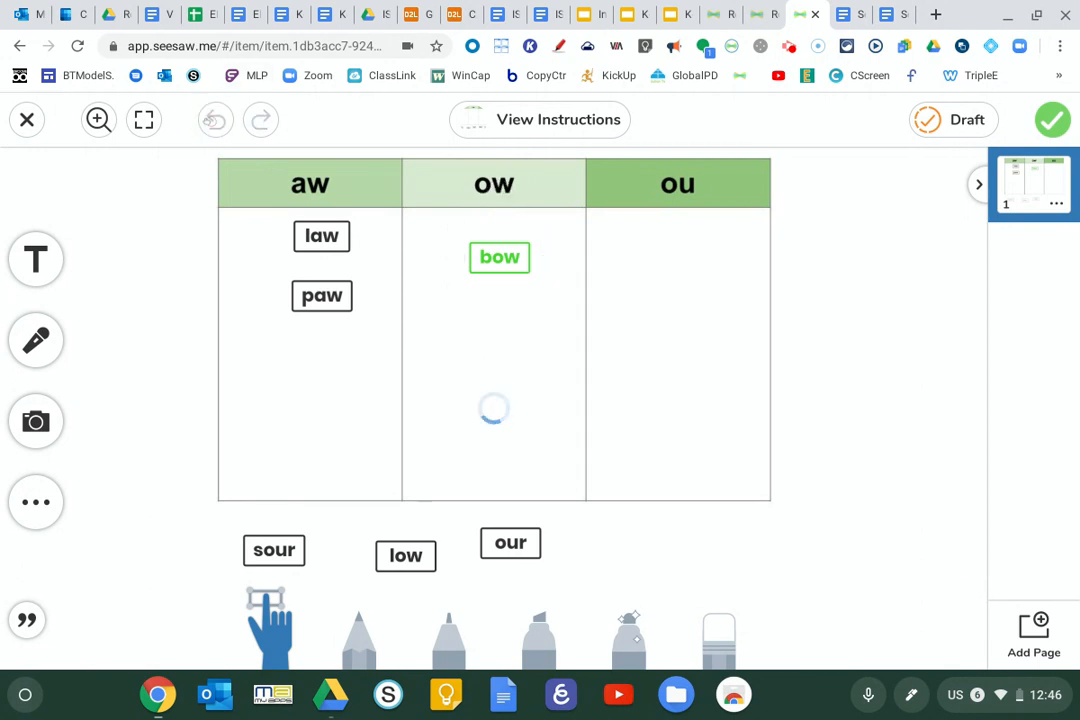
Move the "our" and "sour" labels into the ou column and "low" into the ow column.
drag(519, 541, 685, 265)
click(404, 553)
drag(404, 553, 530, 320)
drag(276, 552, 665, 316)
Record about 17 seconds of audio for reading the sorted words in all three columns, finish the recording, and submit the response.
click(35, 340)
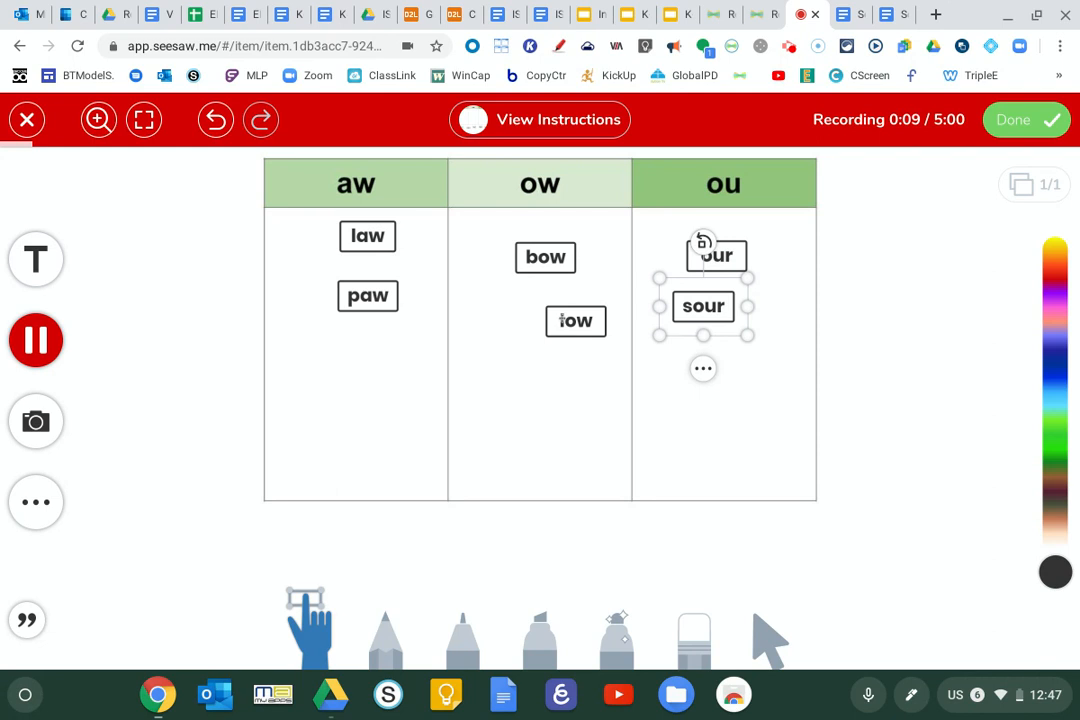
click(742, 242)
click(736, 309)
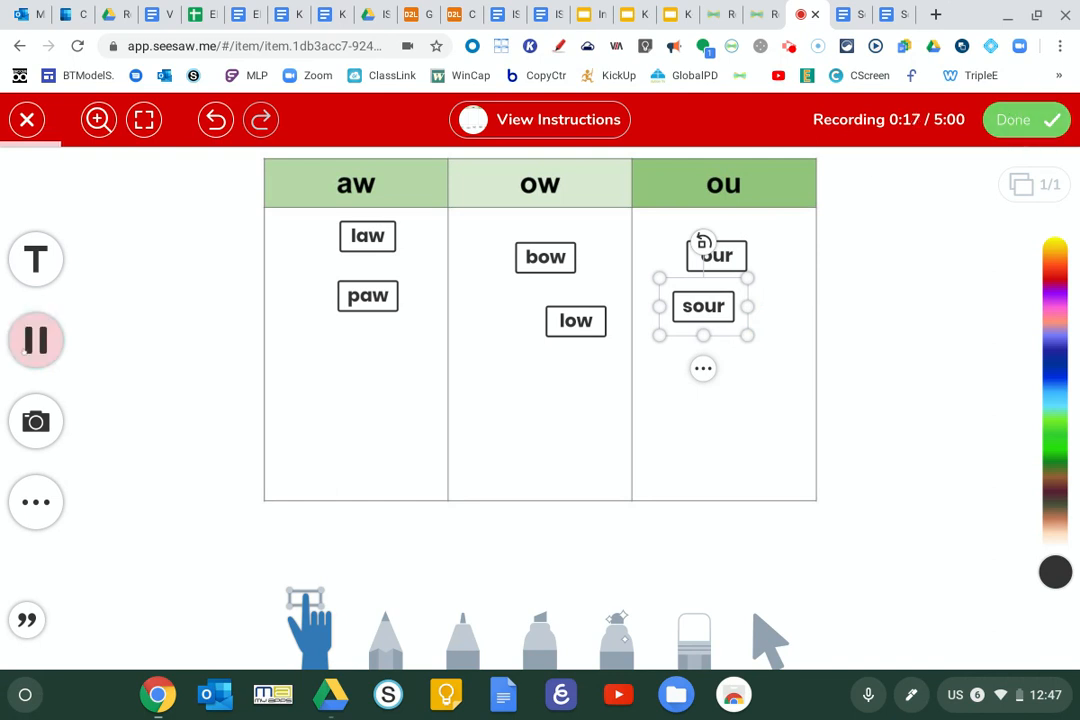
click(35, 340)
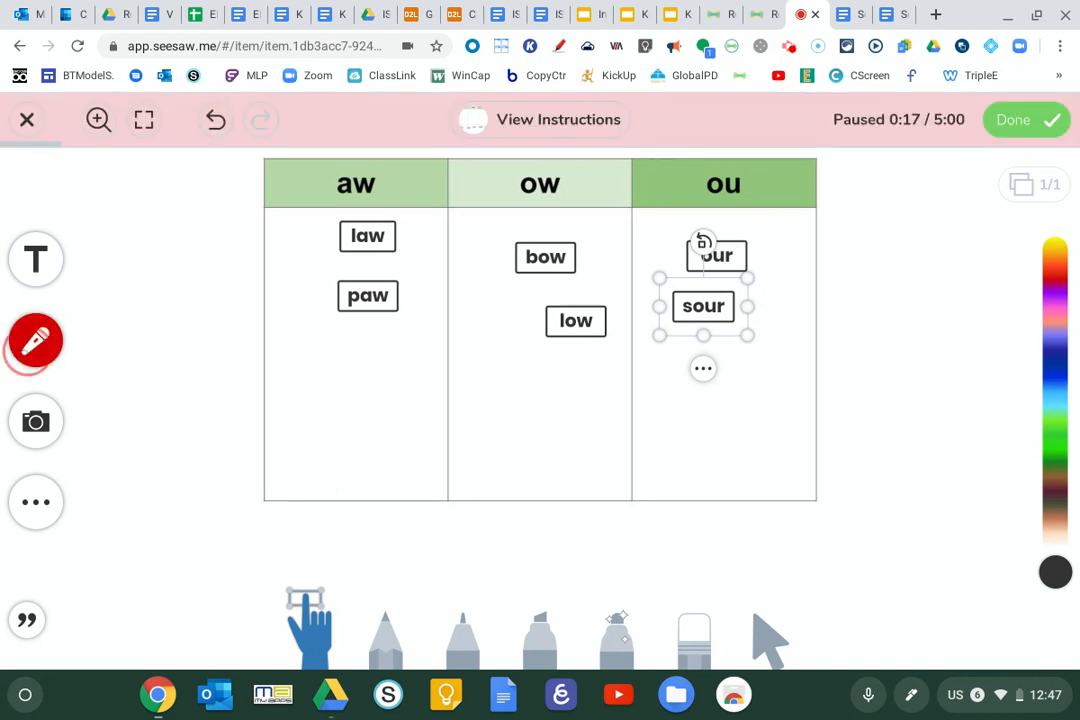
click(1020, 119)
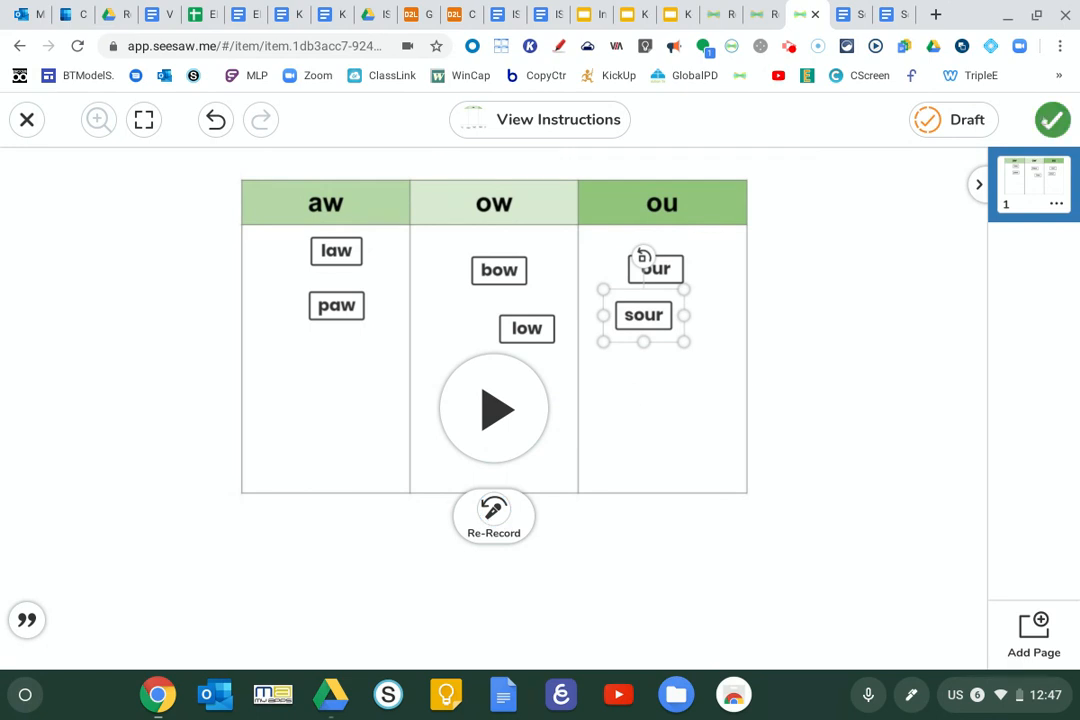
click(1051, 121)
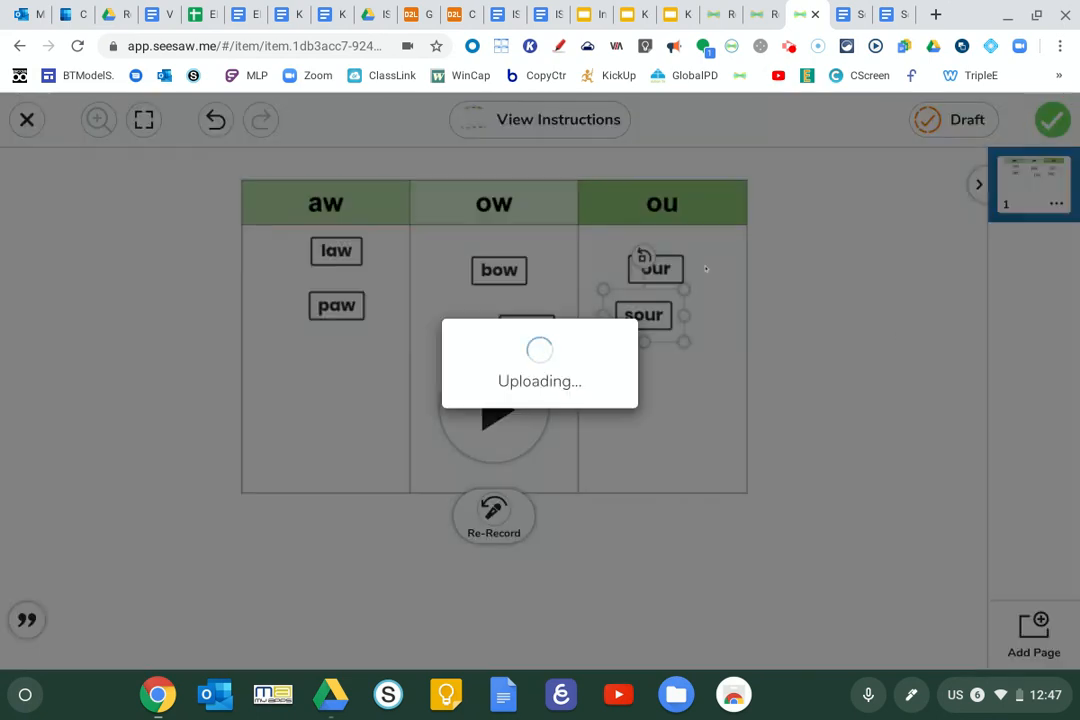